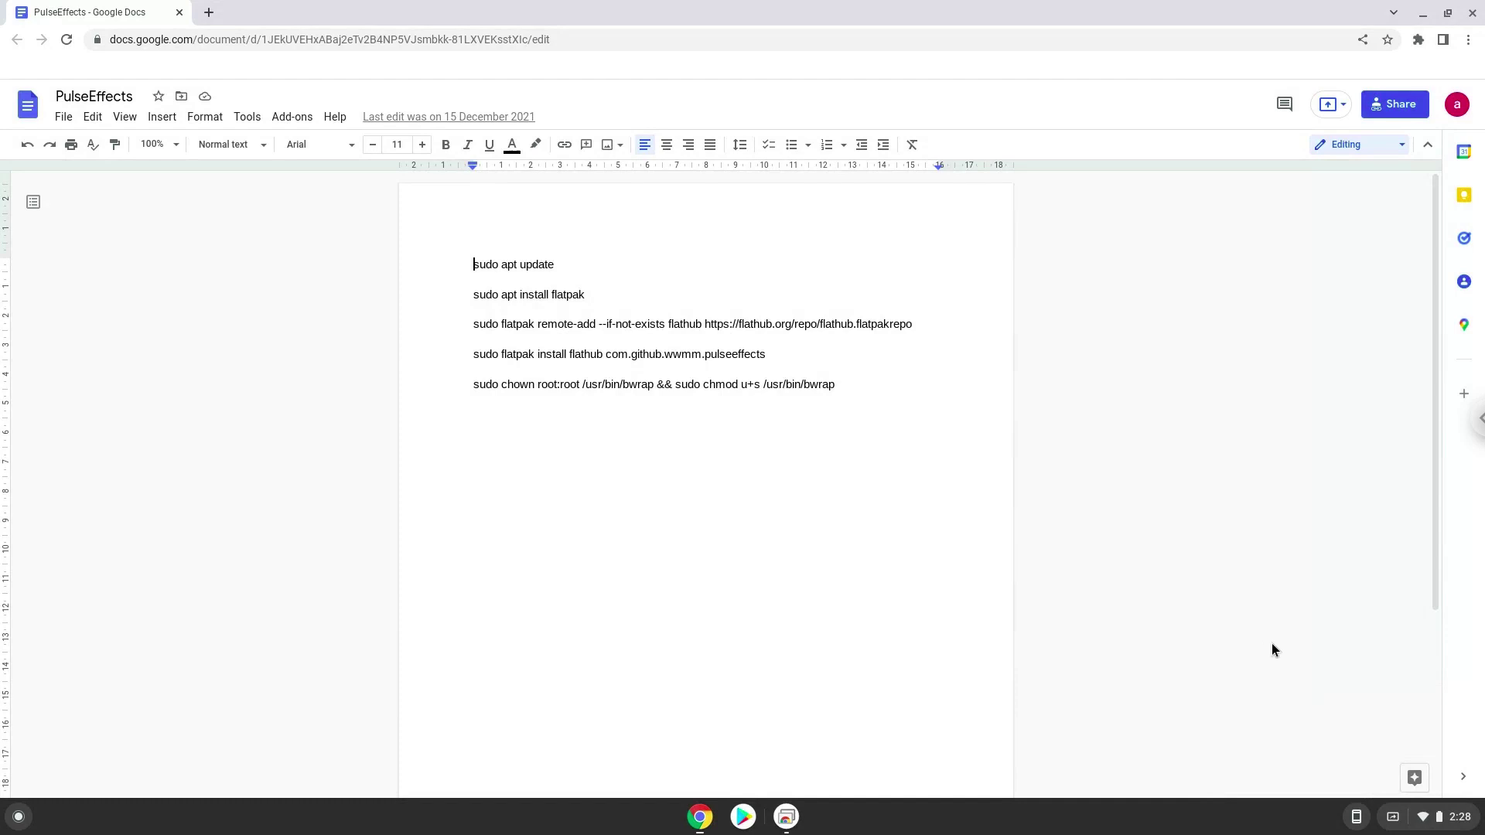
- Open ChromeOS Settings and go to Advanced > Developers
left_click(1421, 827)
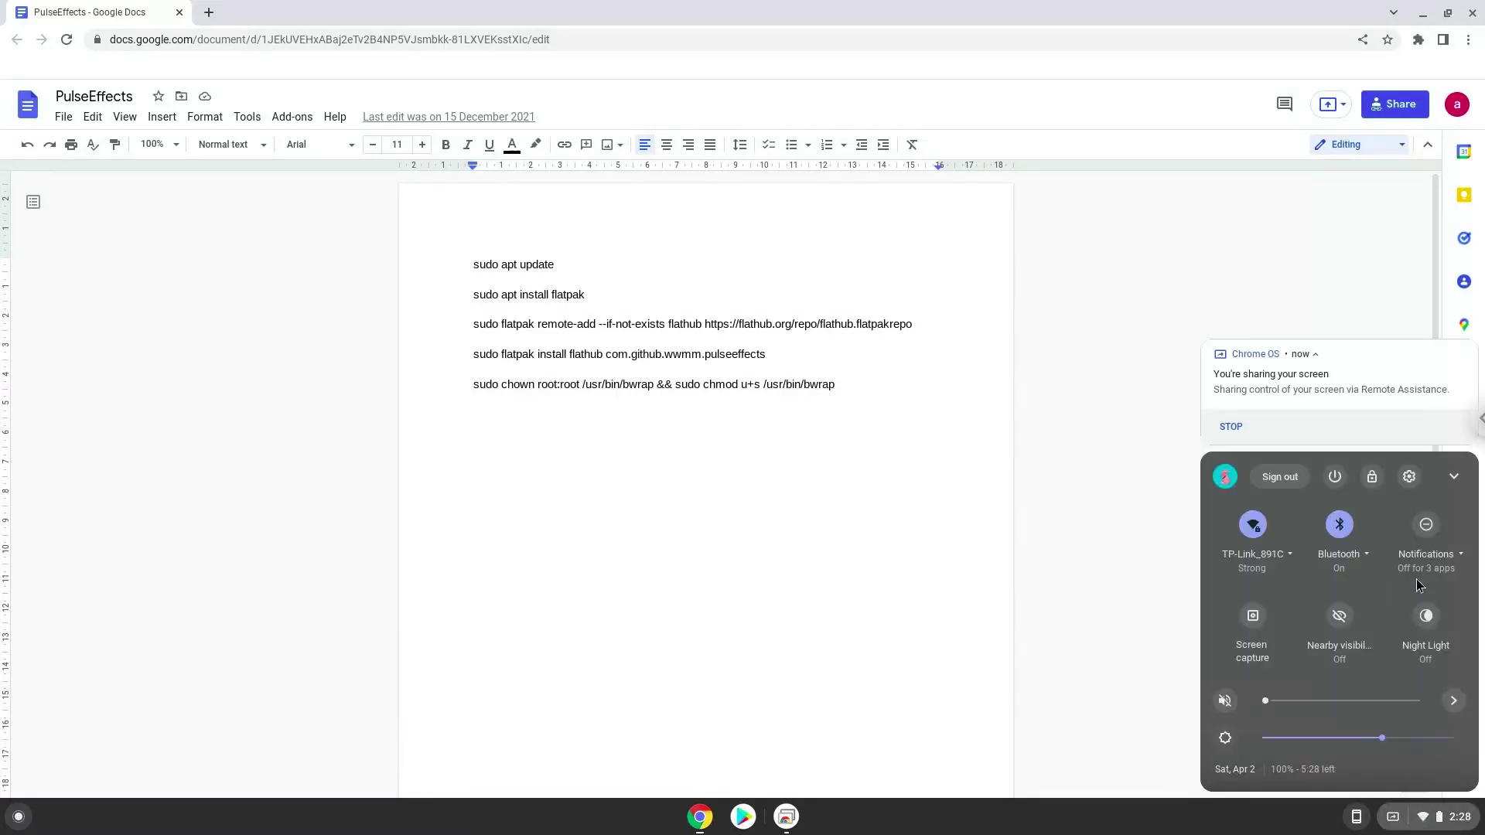
left_click(1408, 476)
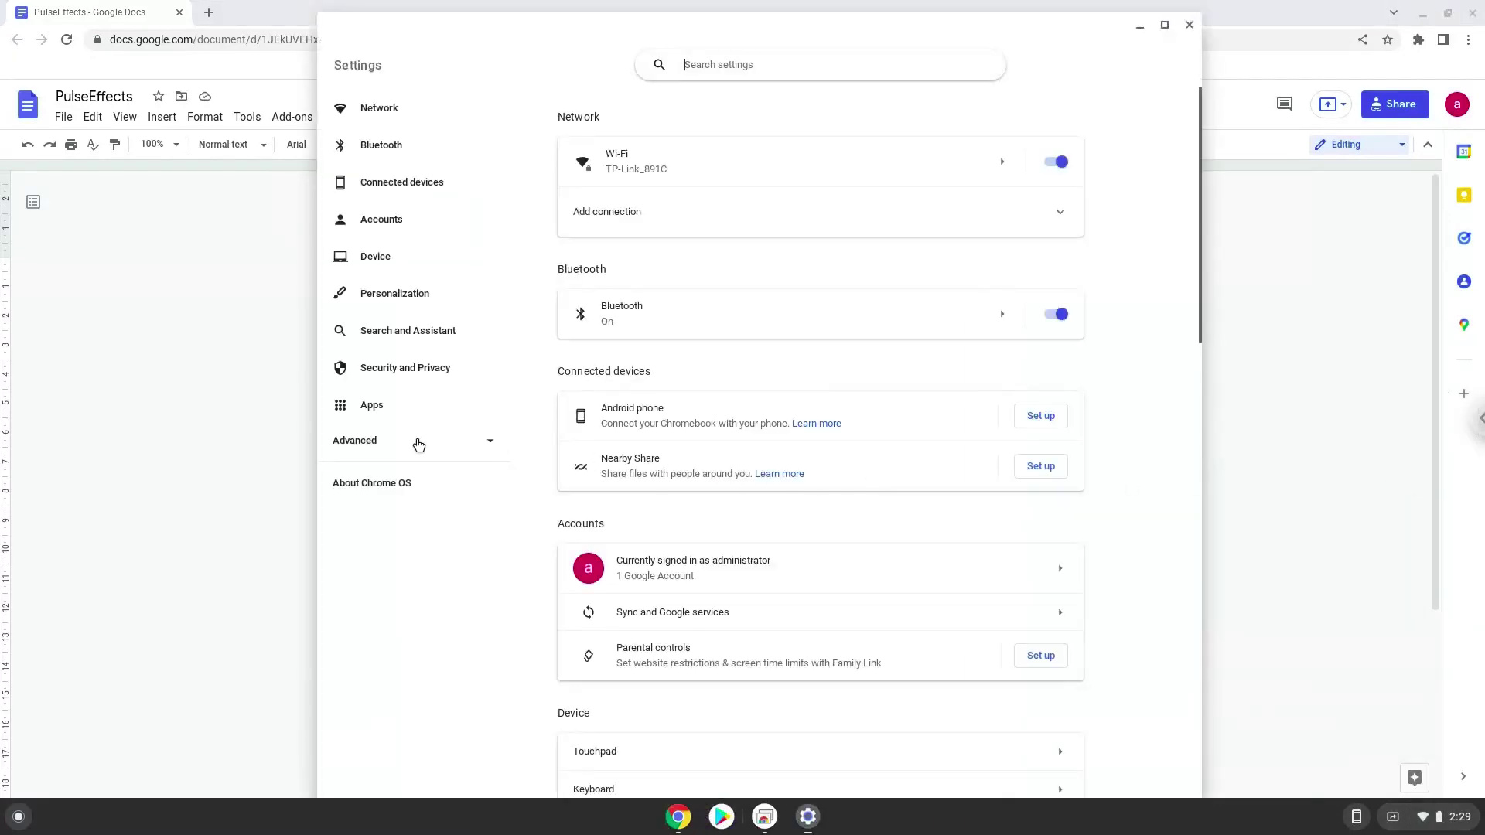
left_click(419, 444)
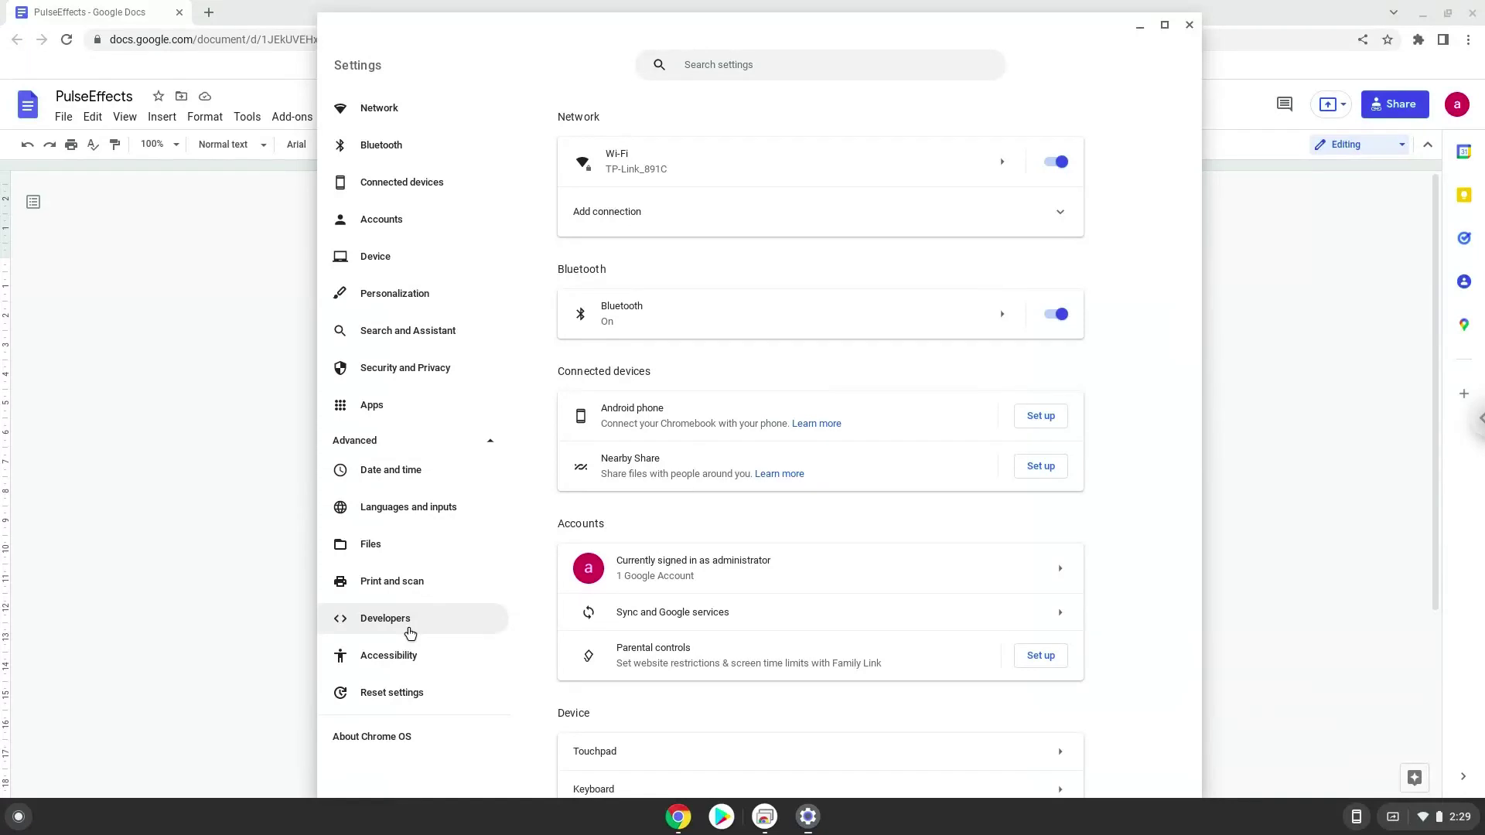
left_click(410, 634)
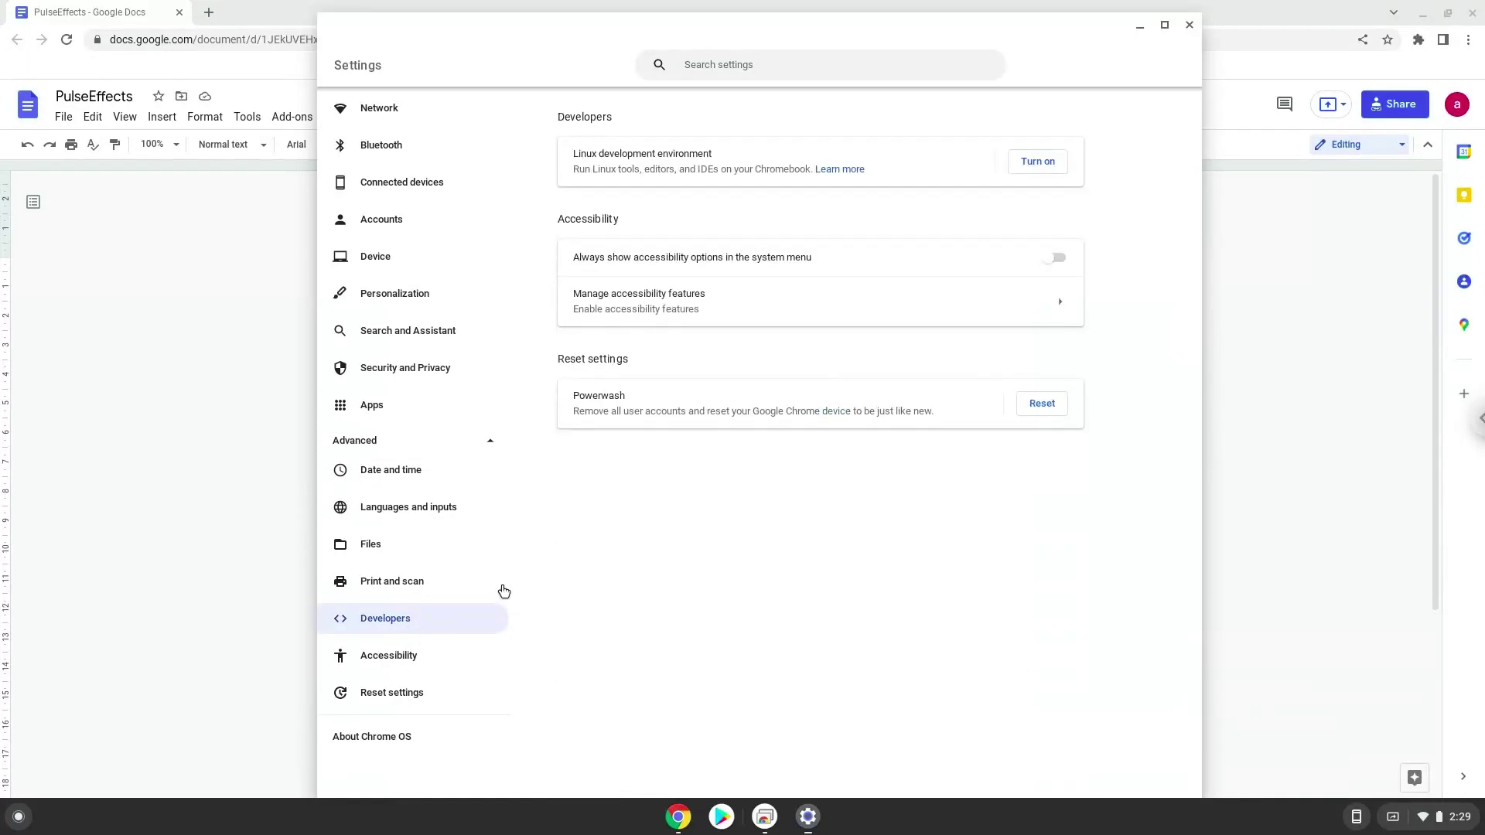
- Choose Turn on for the Linux development environment to bring up its setup dialog
left_click(1030, 164)
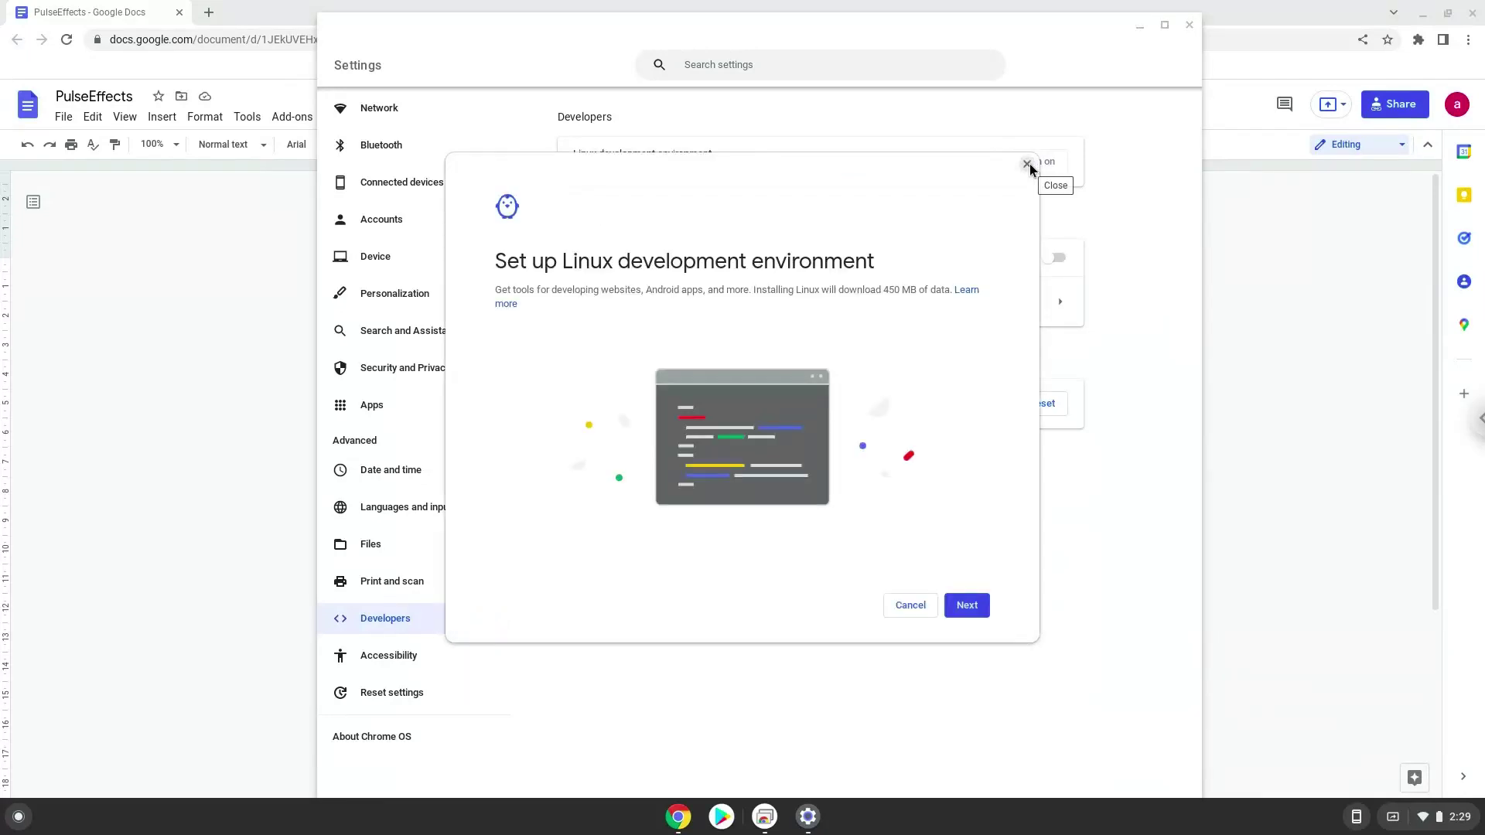
- Continue the Linux setup and install it with the recommended 10.0 GB disk size
left_click(959, 610)
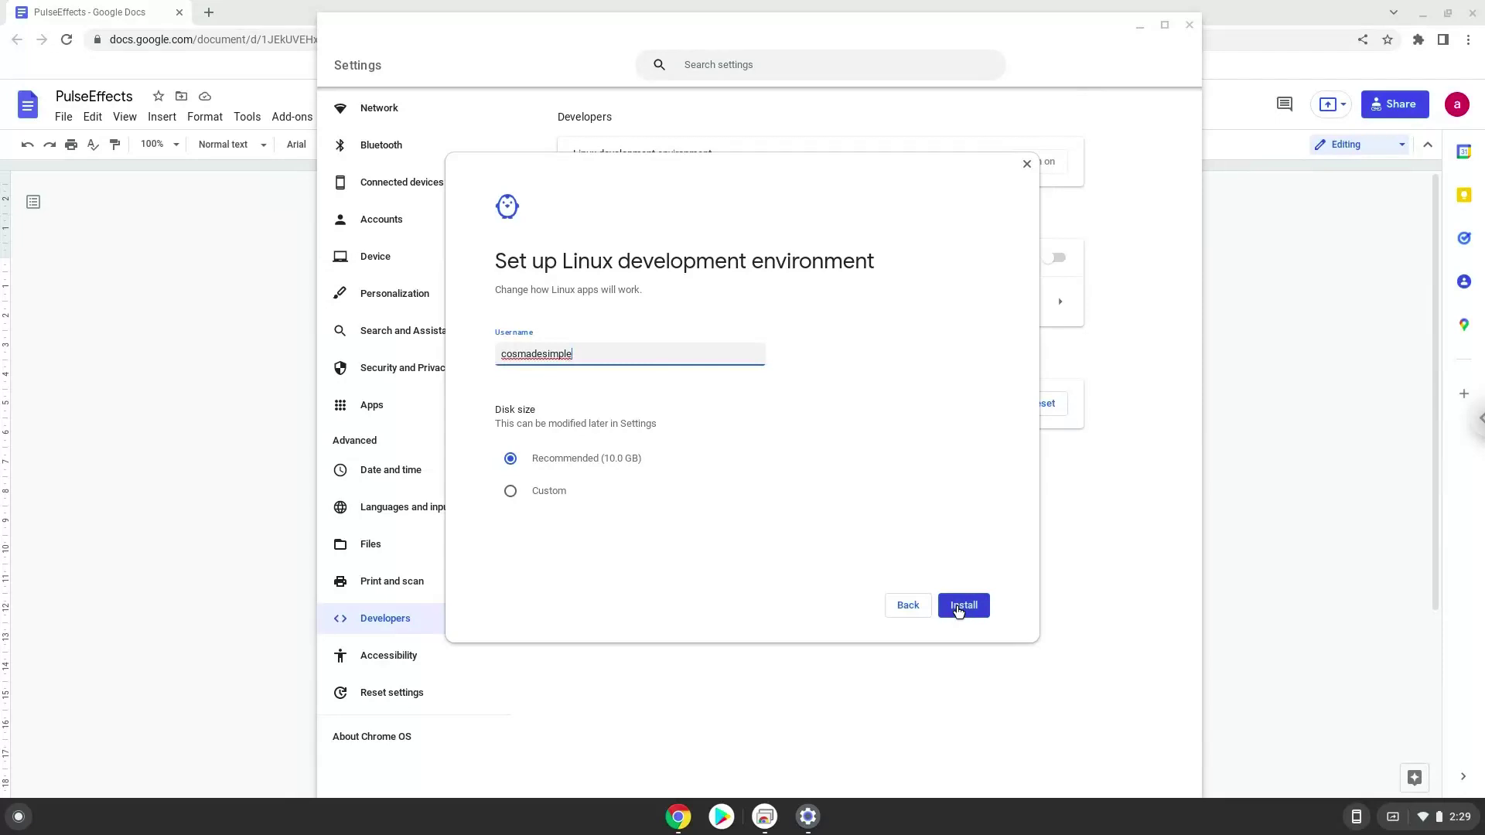
left_click(959, 608)
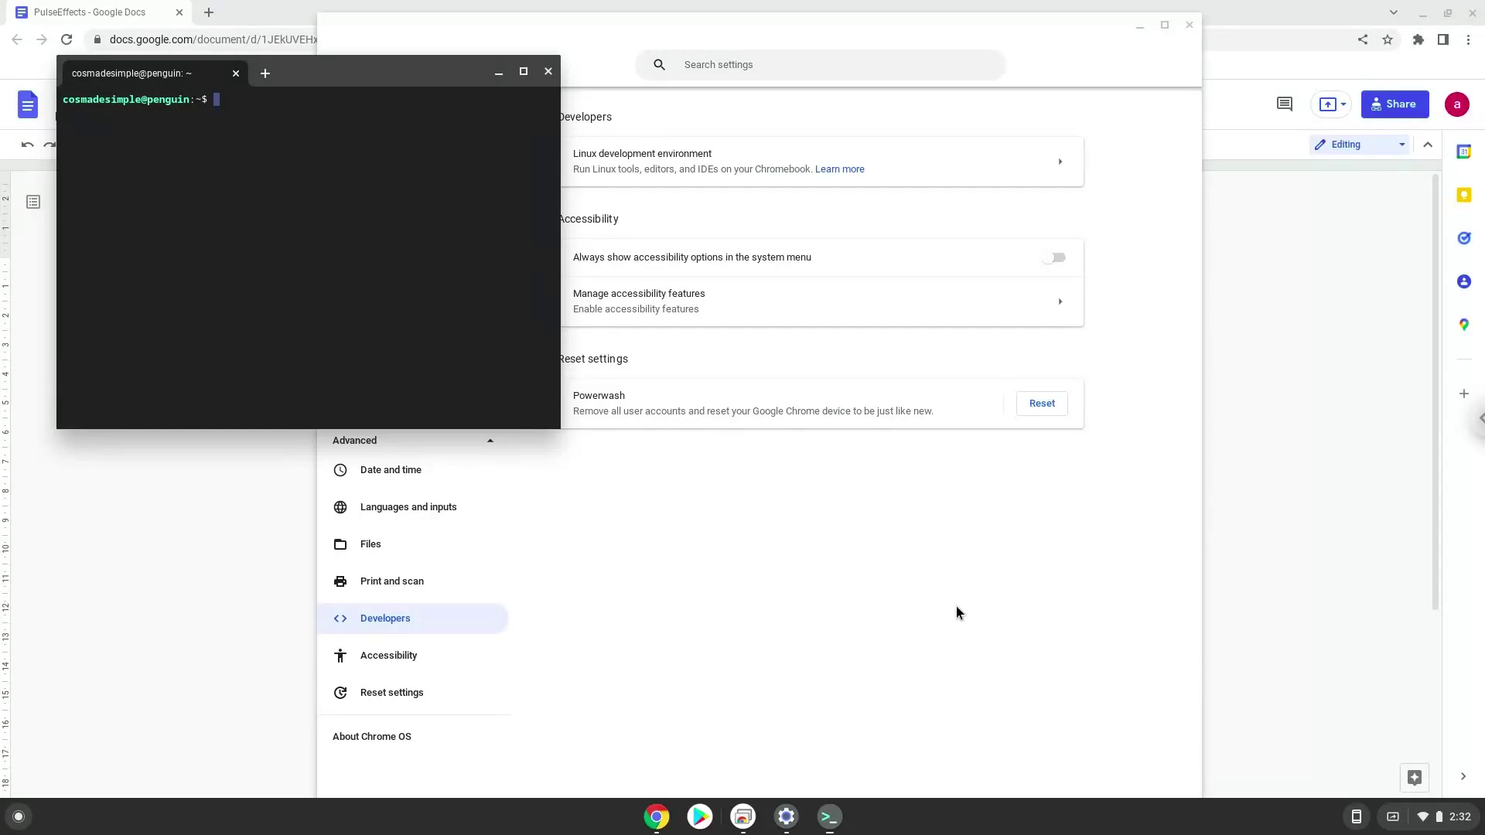
- Close the terminal and Settings, copy 'sudo apt update' from the doc, and search the launcher for 'ter'
left_click(547, 72)
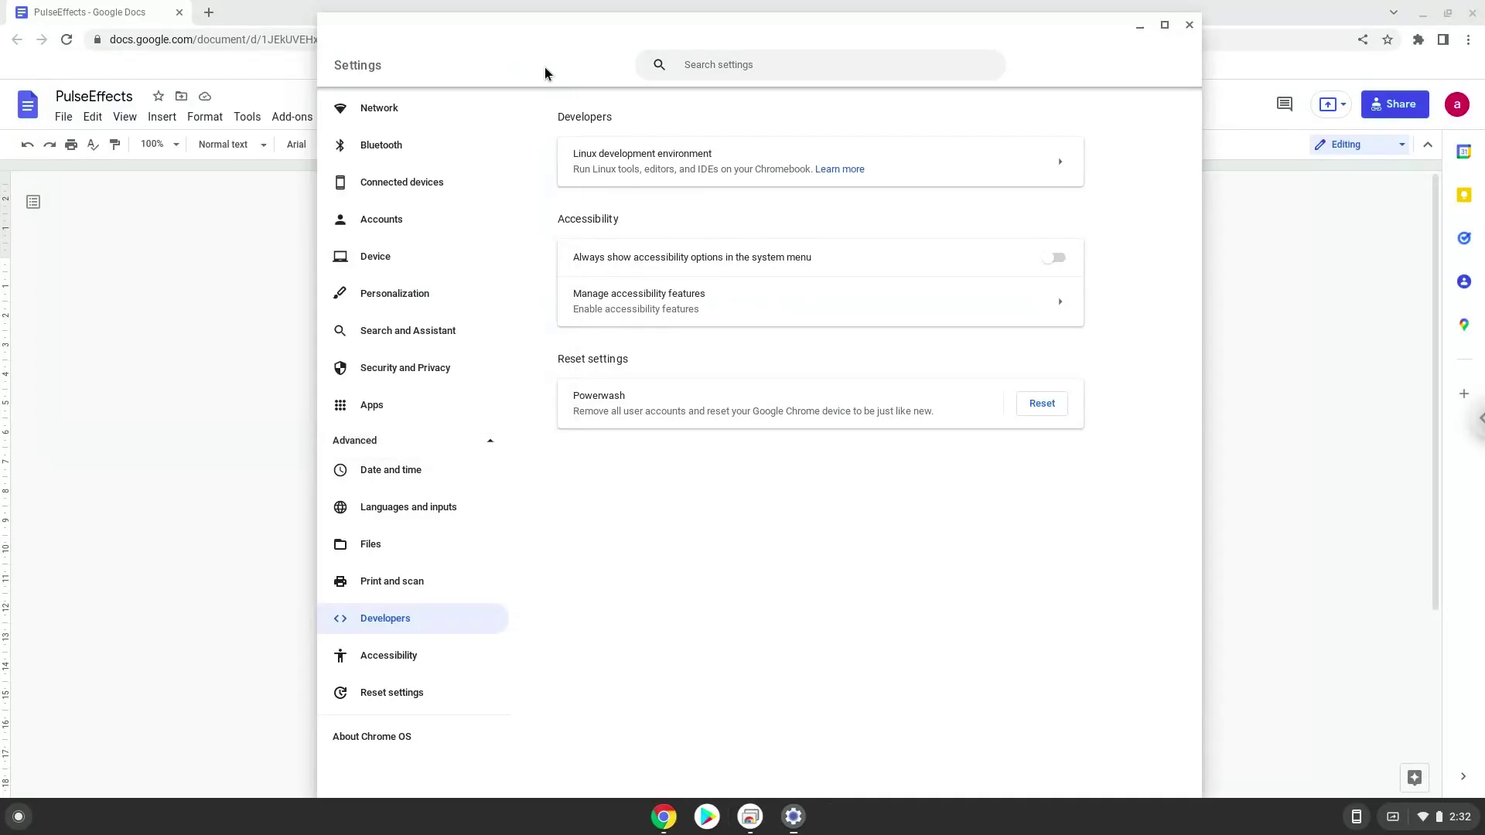
left_click(1190, 25)
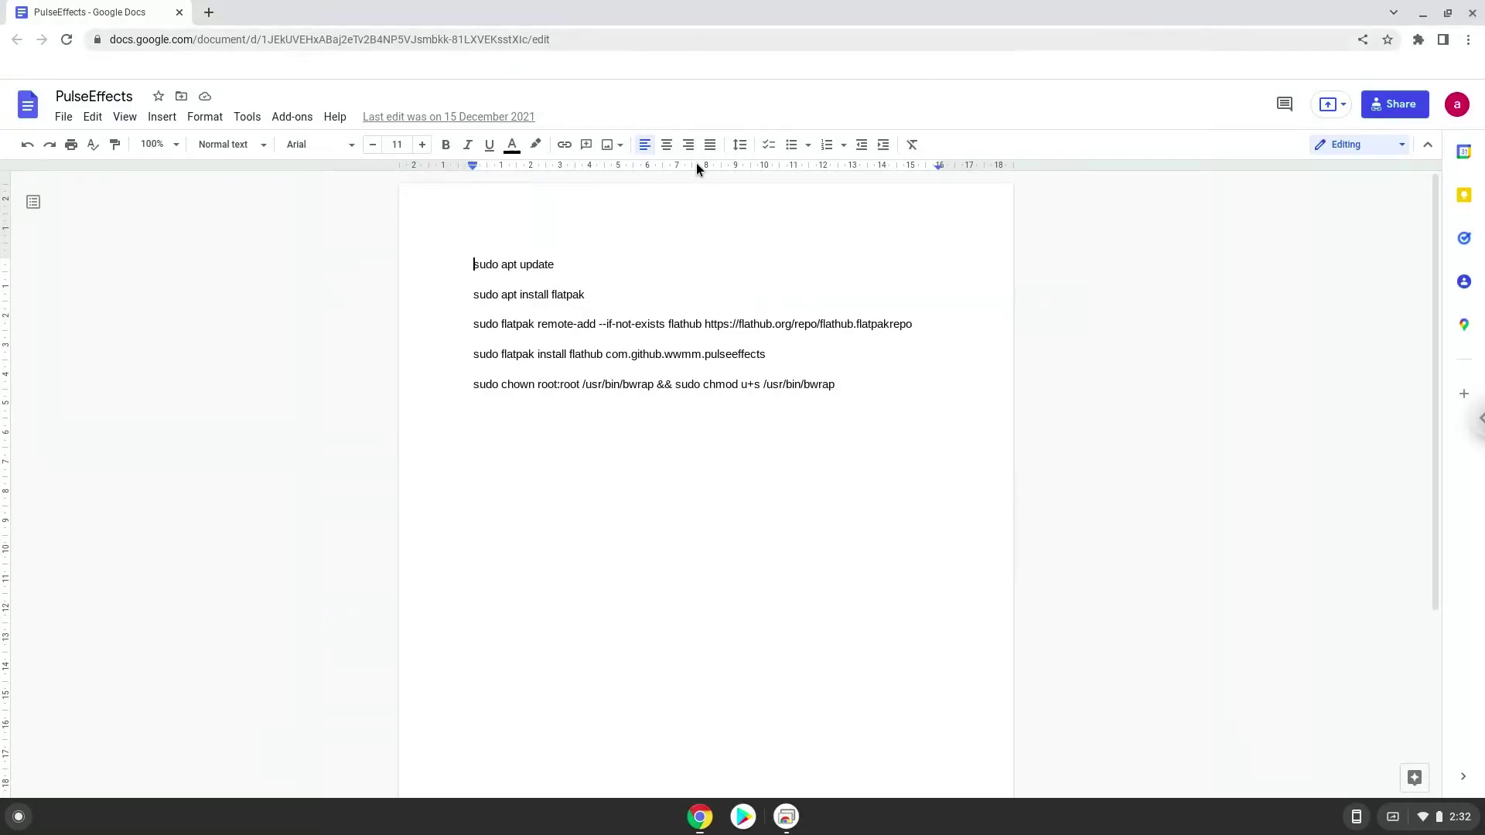
triple_click(505, 261)
right_click(505, 262)
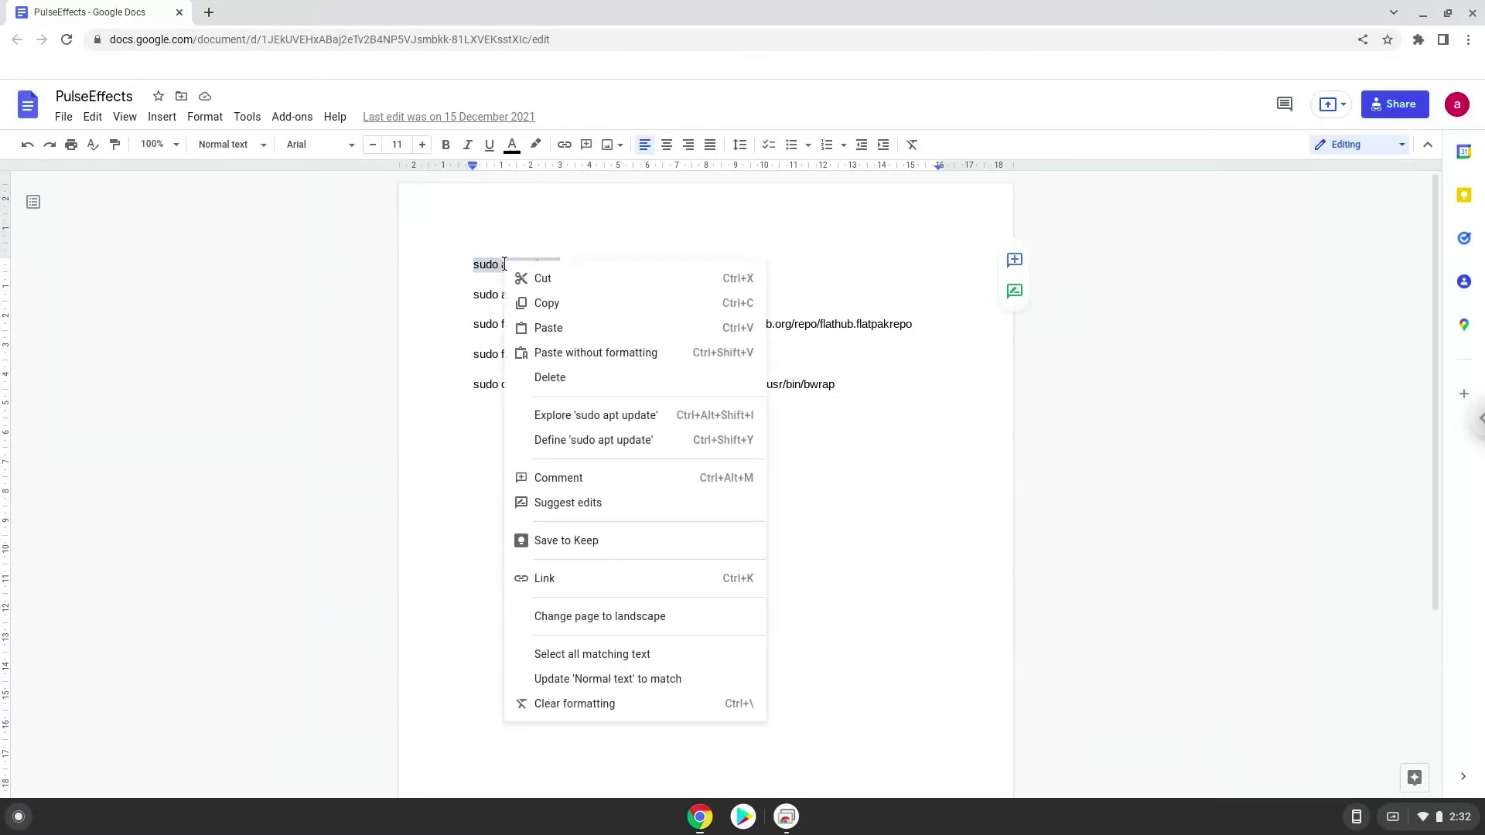
left_click(538, 304)
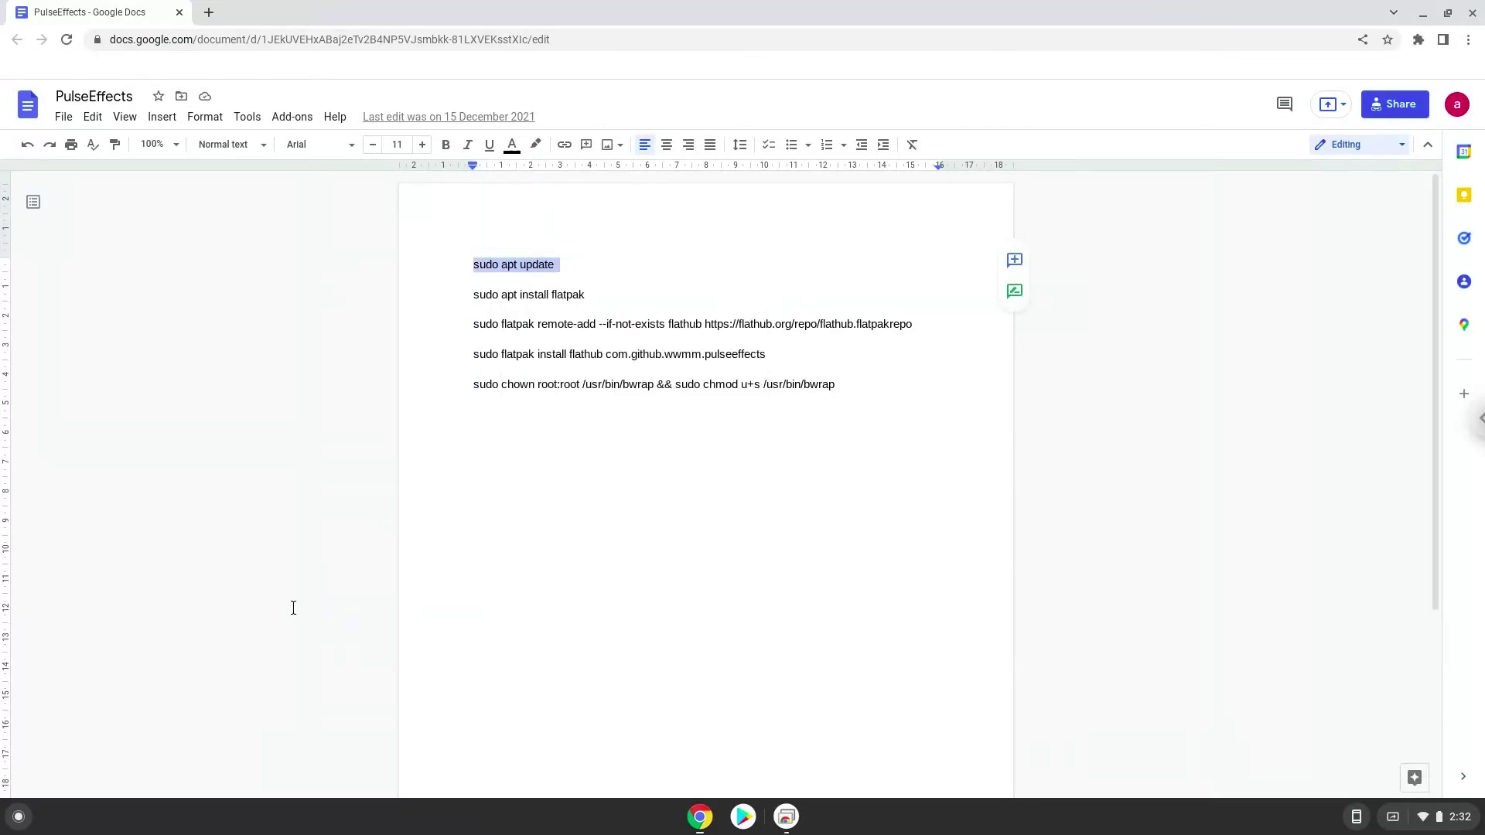
left_click(20, 820)
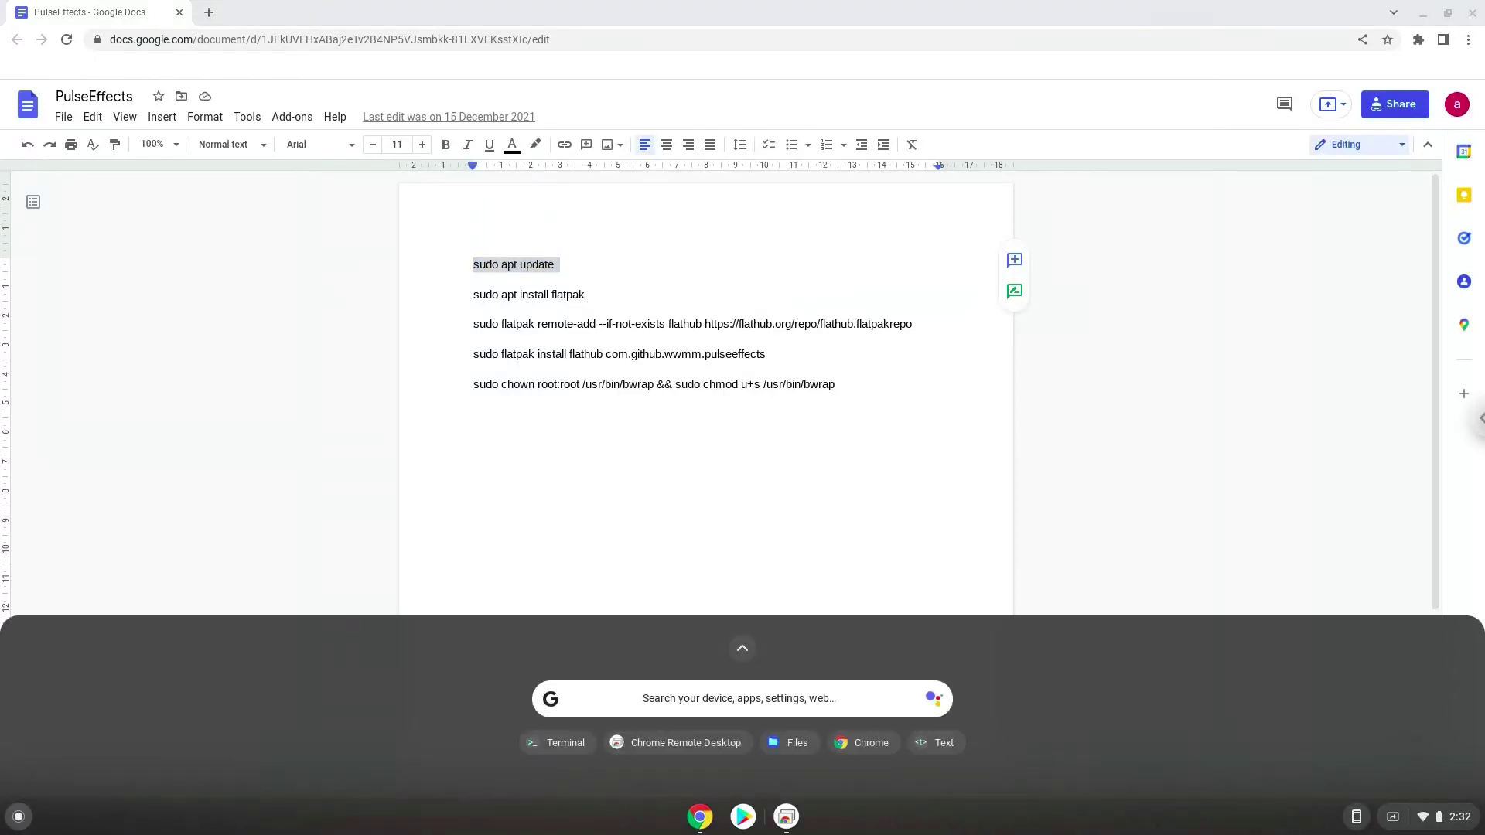
type("terminal")
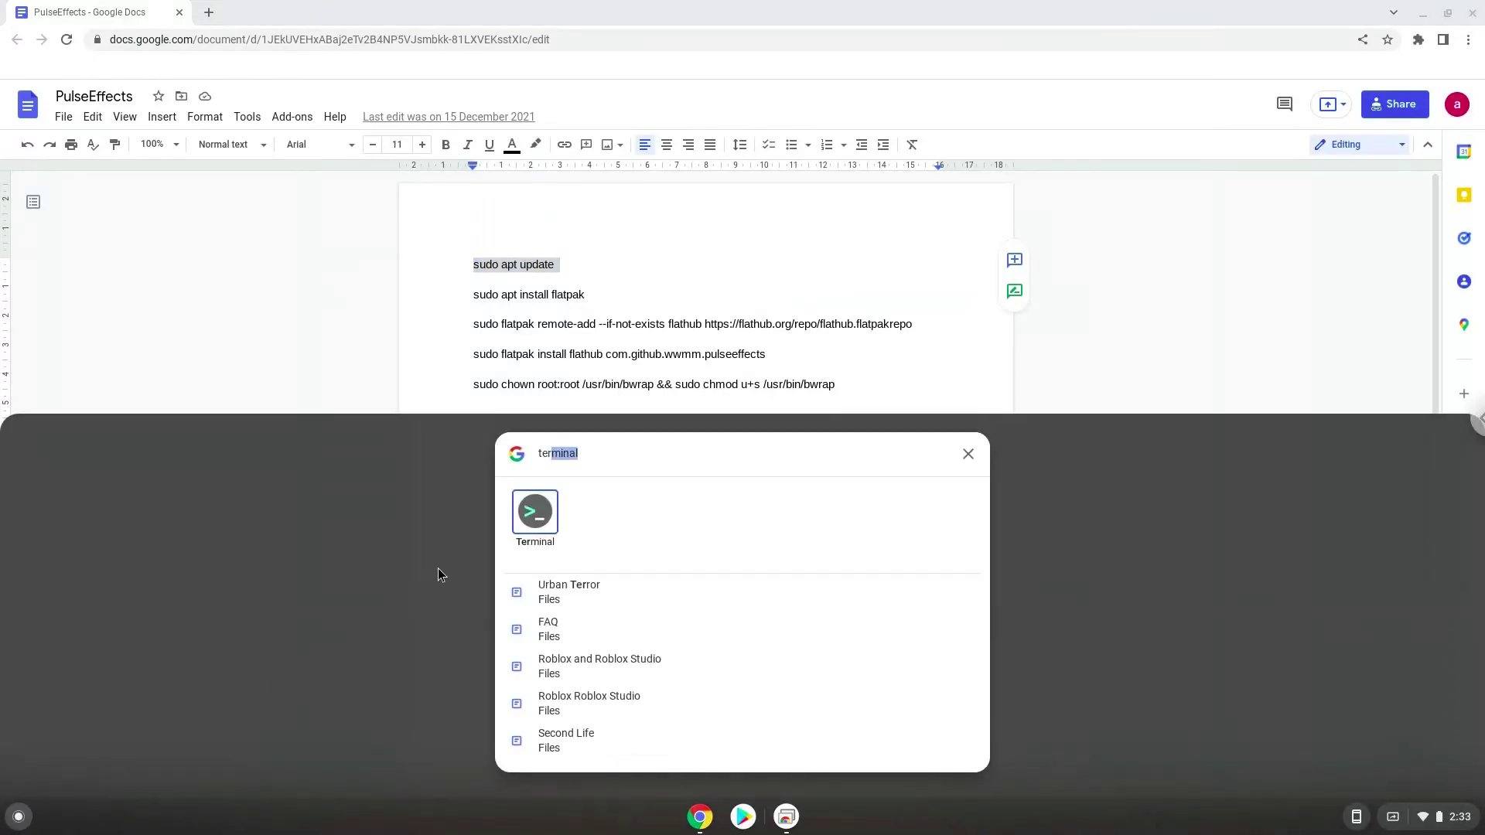
- Run sudo apt update in Terminal, then bring the PulseEffects doc back to the front
left_click(536, 512)
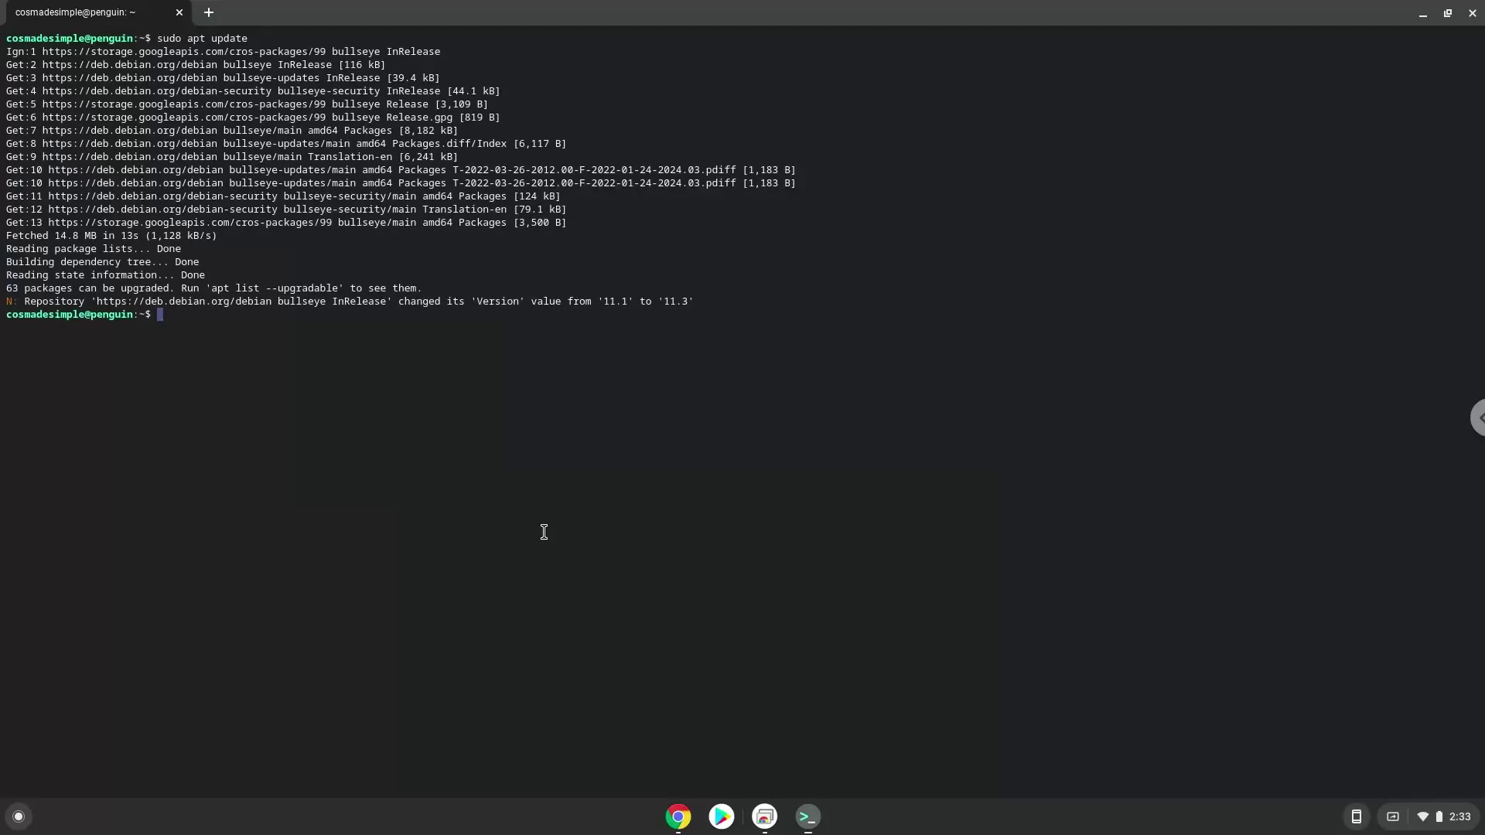
left_click(676, 820)
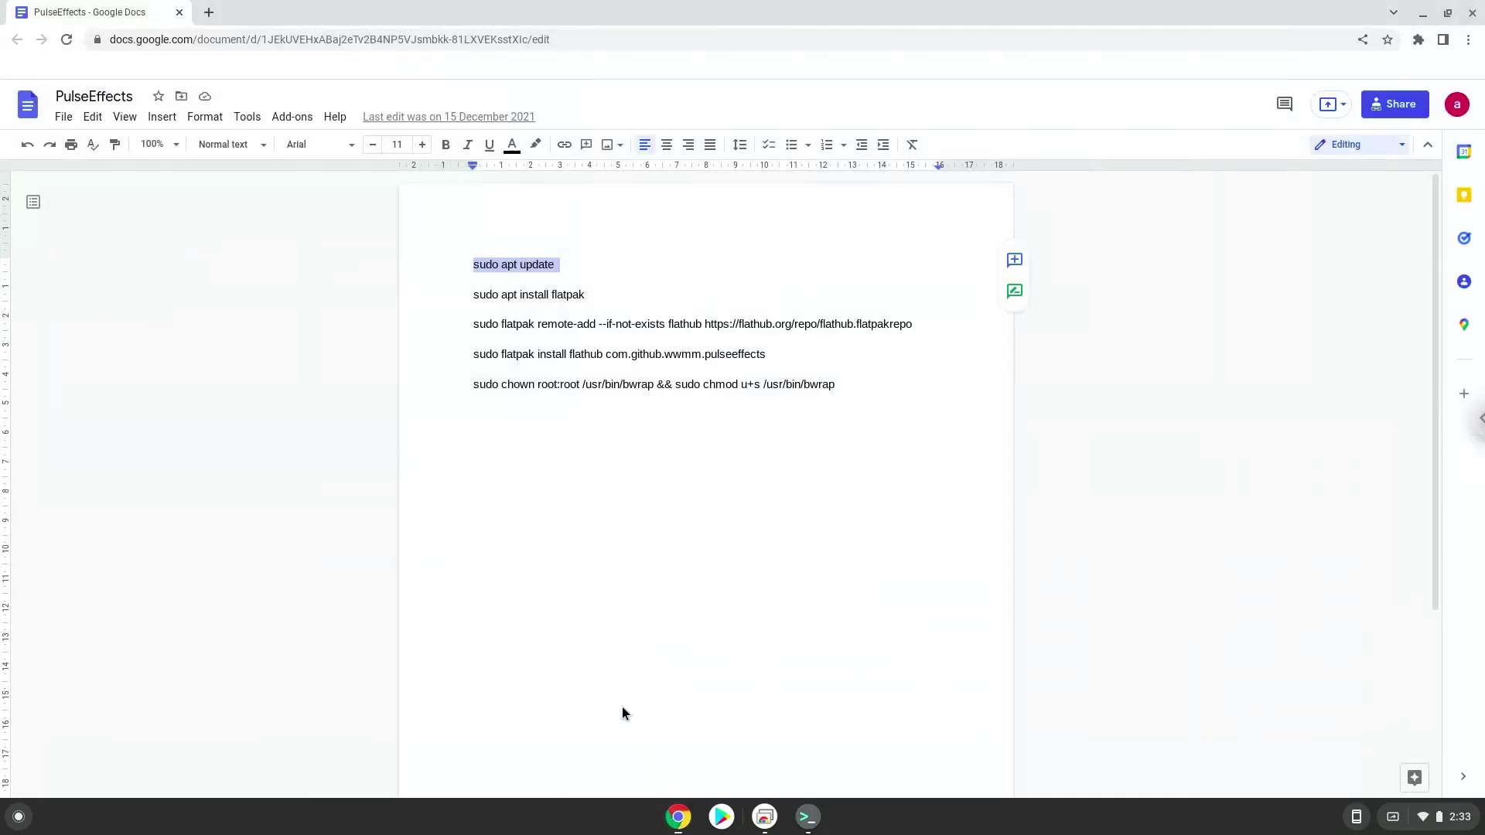
- Copy 'sudo apt install flatpak' from the doc and run it in Terminal, accepting the install
triple_click(523, 293)
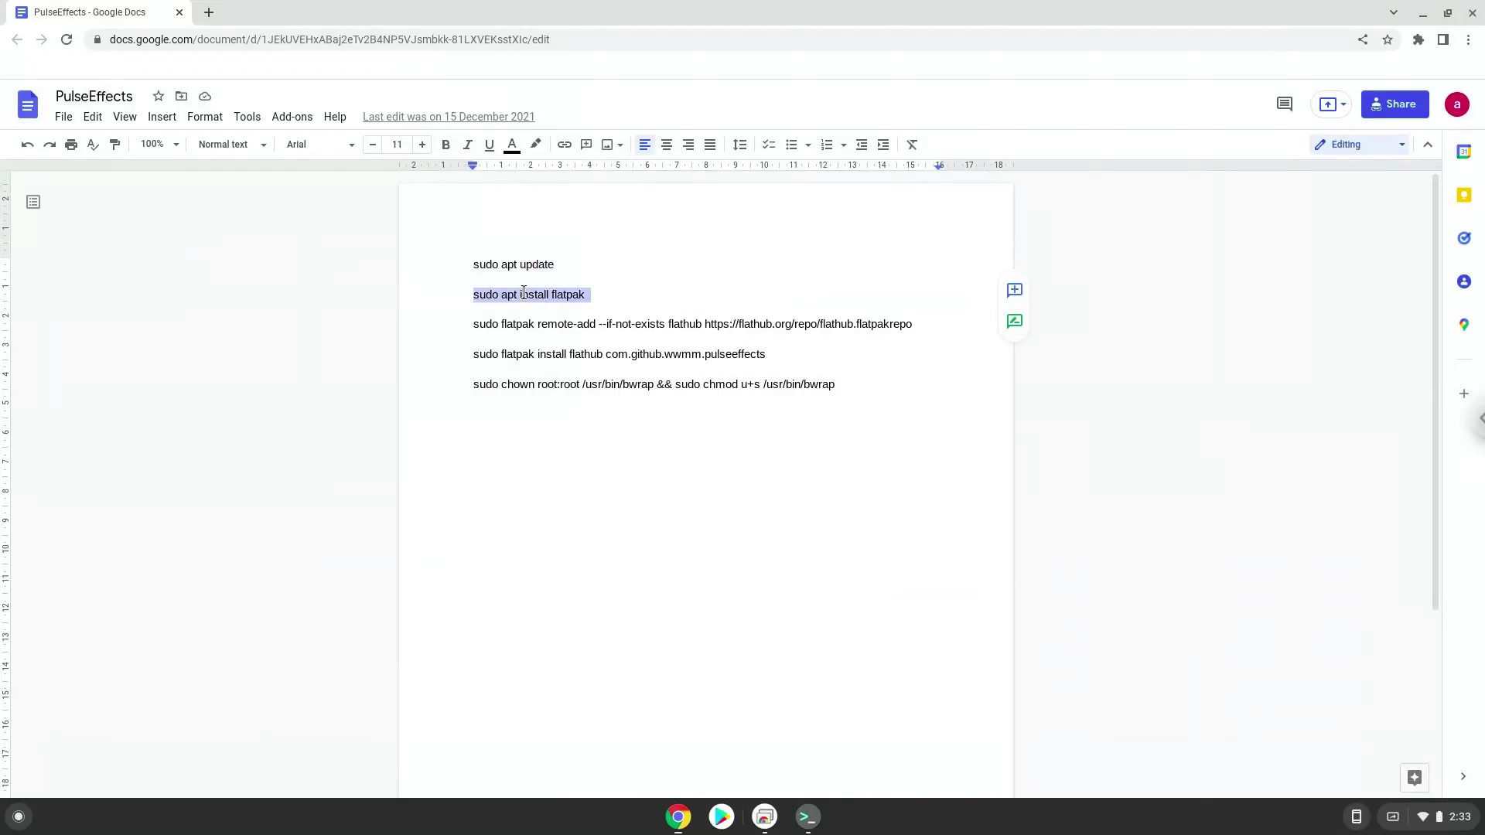
right_click(524, 294)
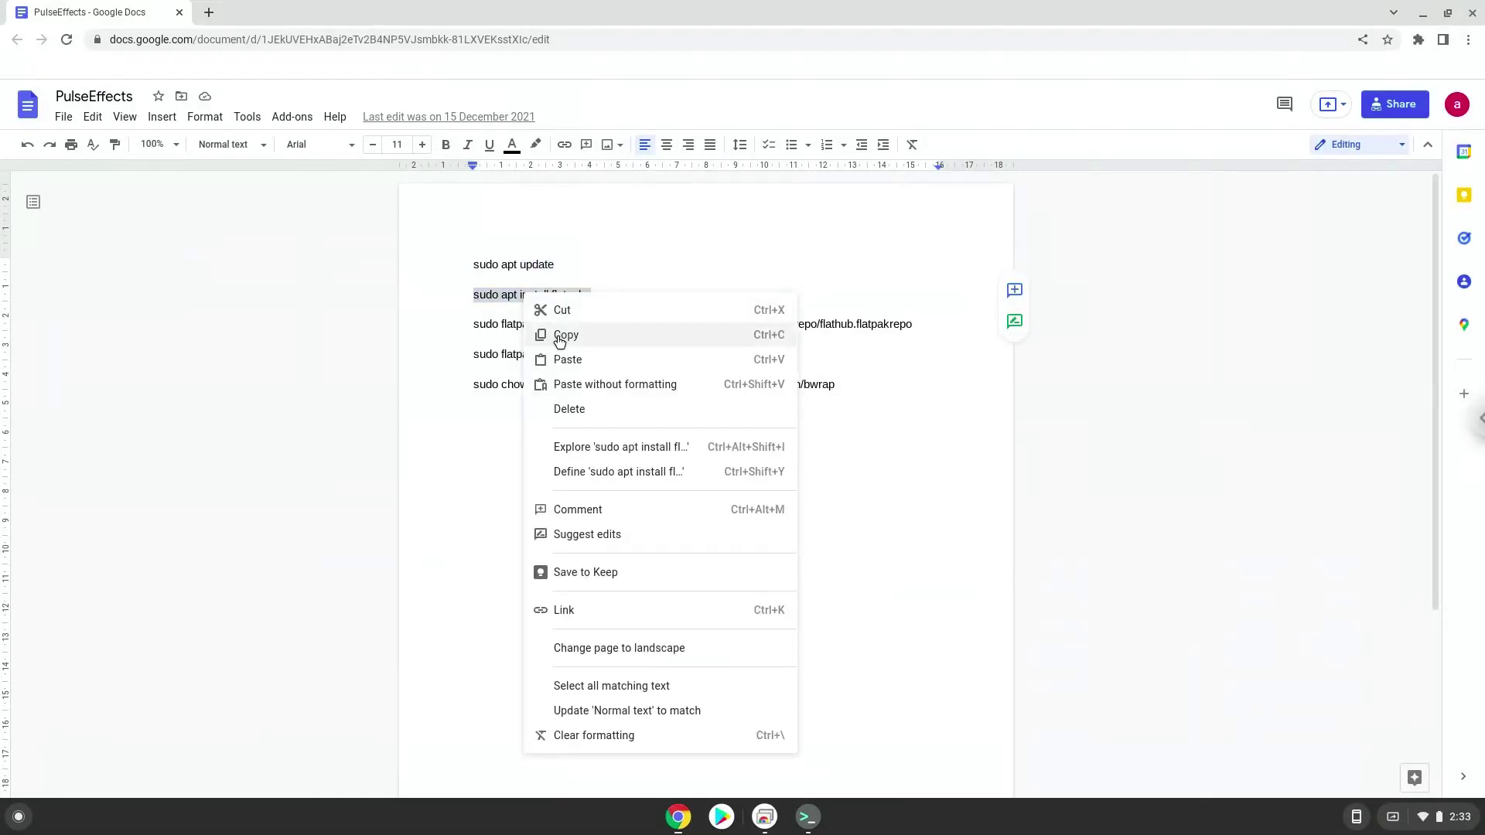
left_click(559, 335)
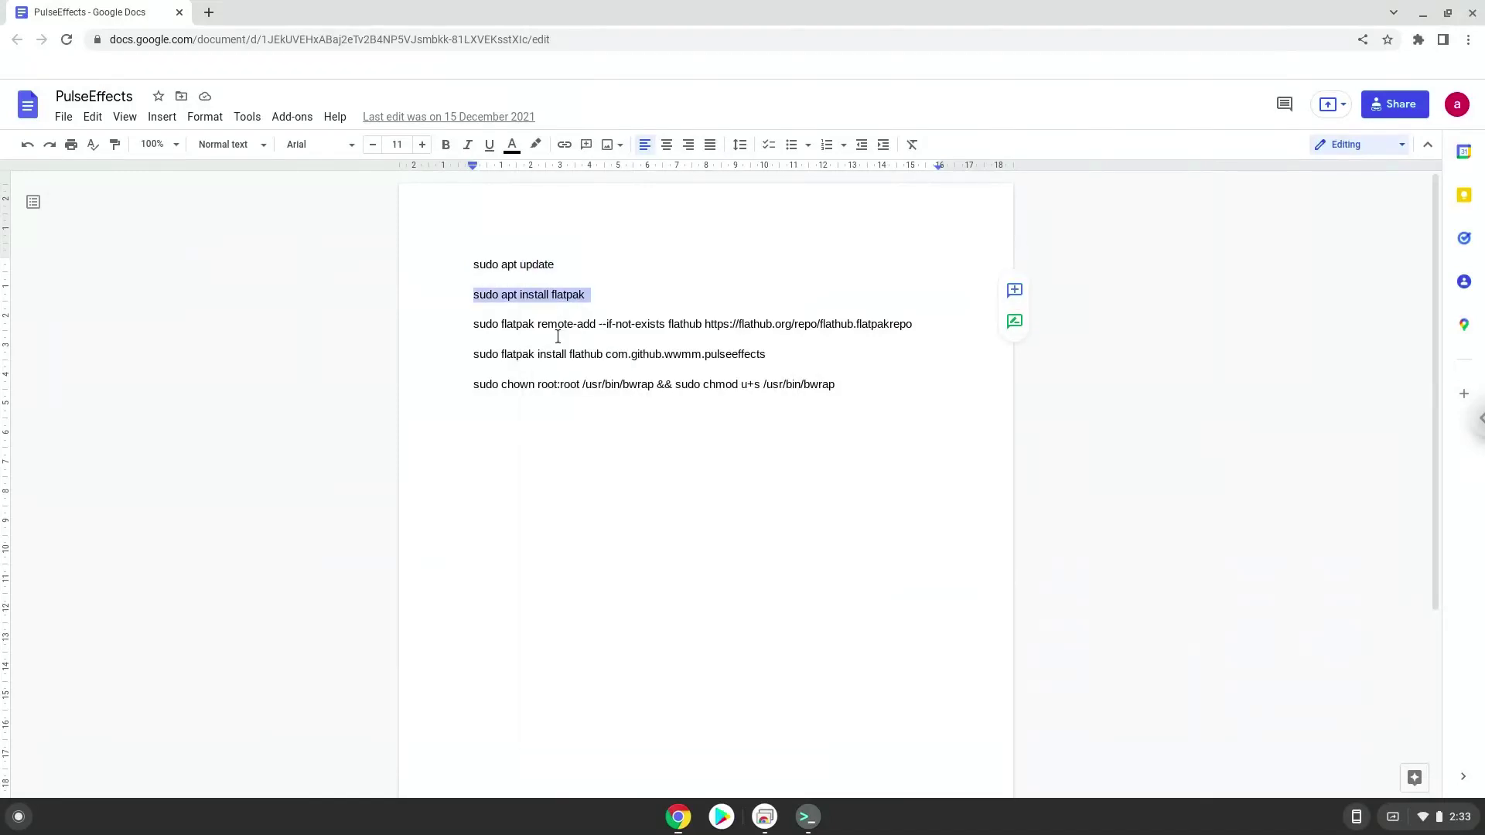
left_click(807, 817)
key("ctrl+shift+v")
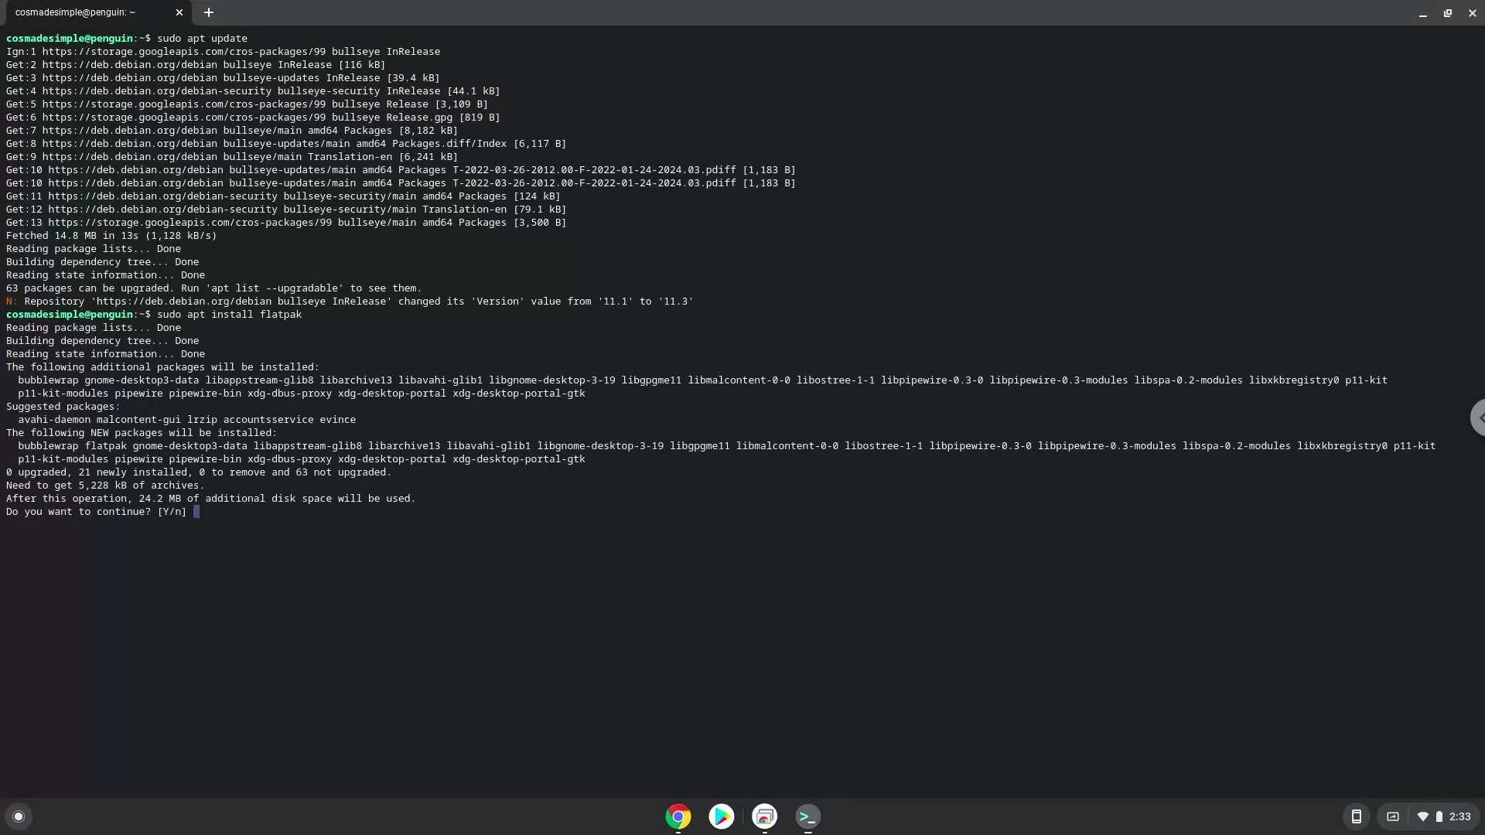
key("Return")
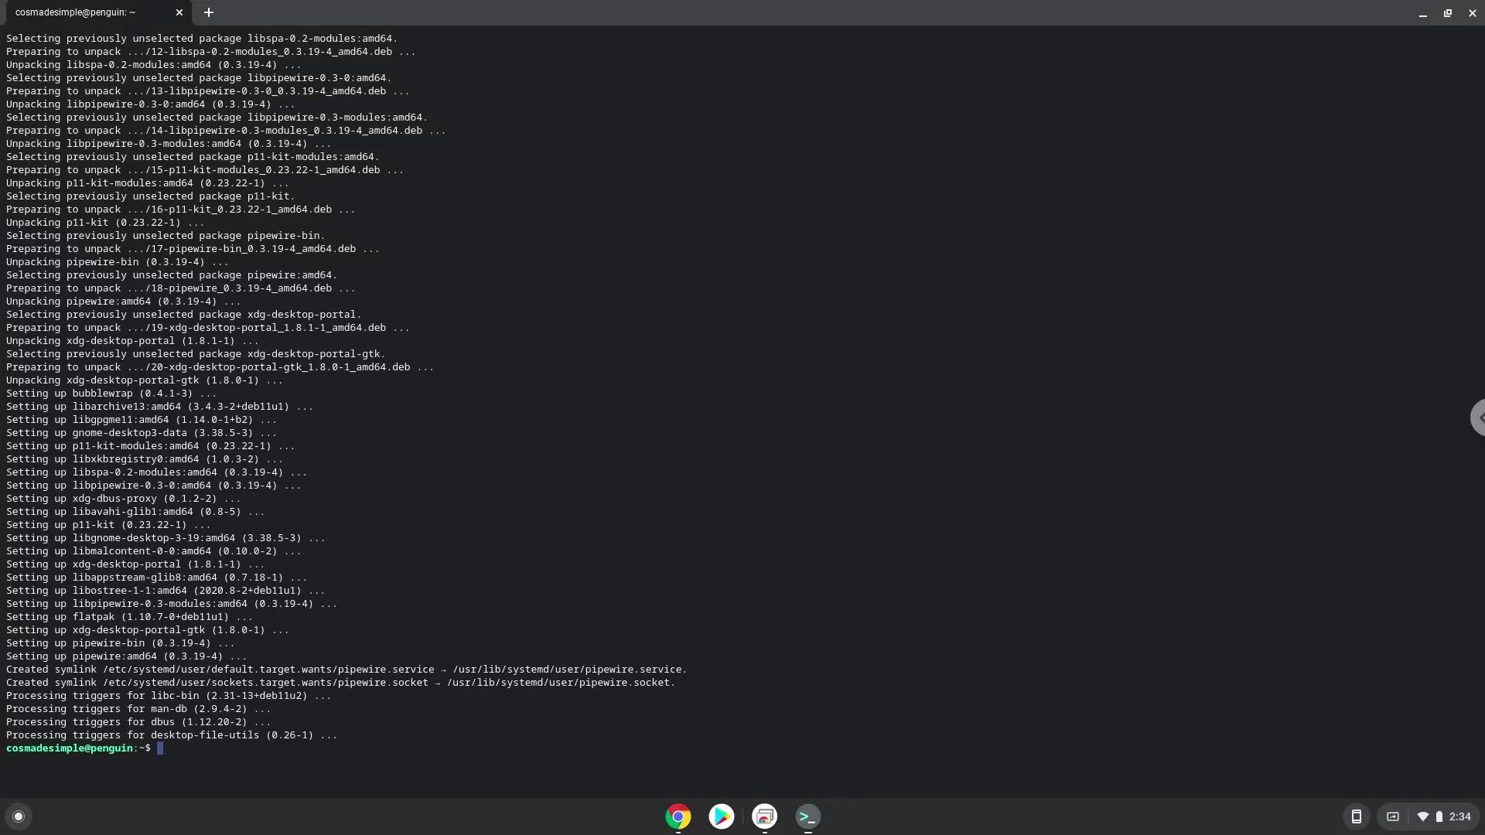
left_click(673, 820)
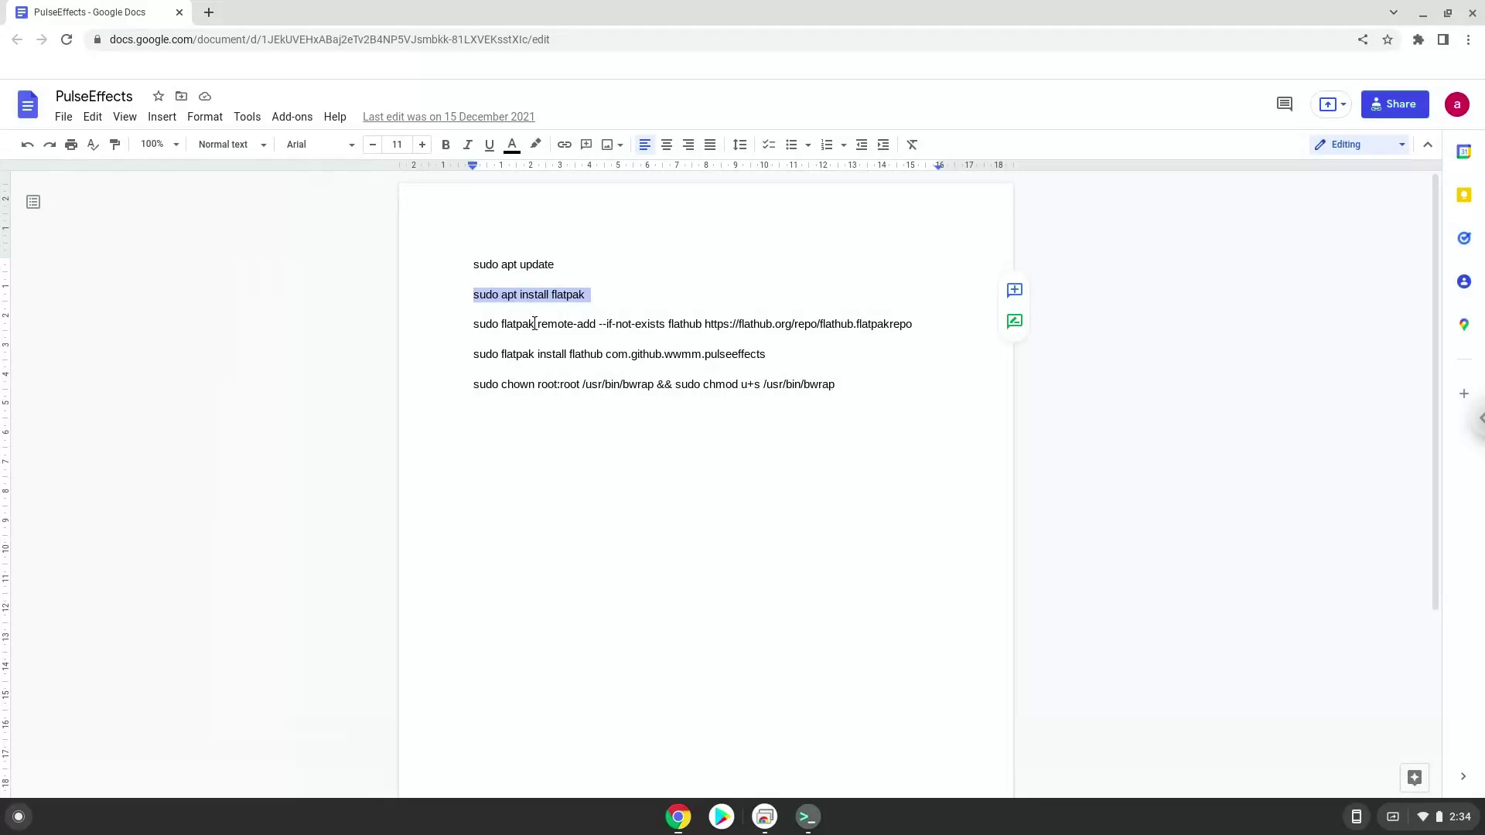
- Copy the Flathub remote-add command from the doc and paste it into Terminal
triple_click(534, 323)
right_click(535, 324)
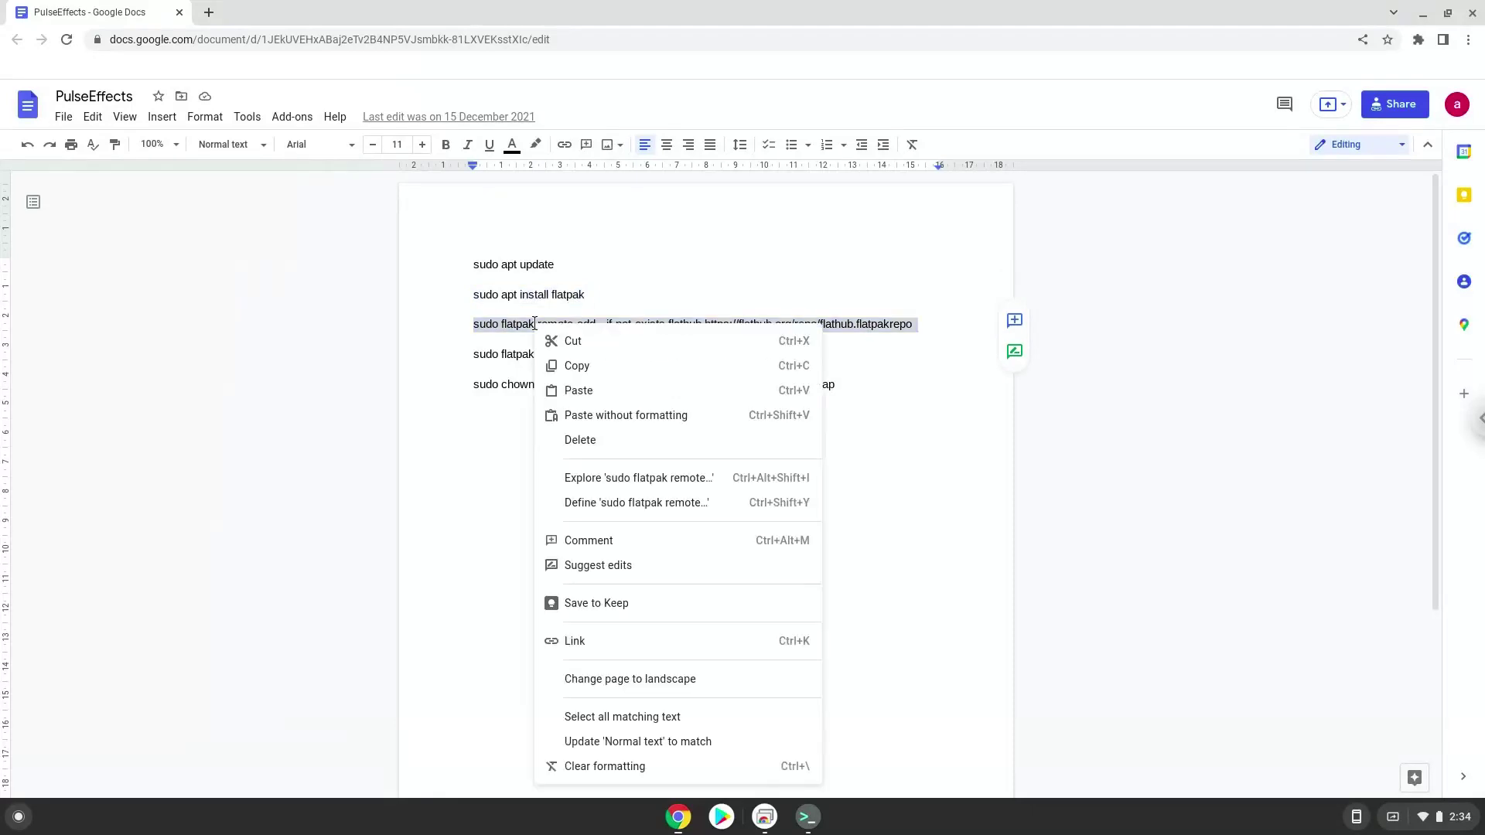
left_click(570, 365)
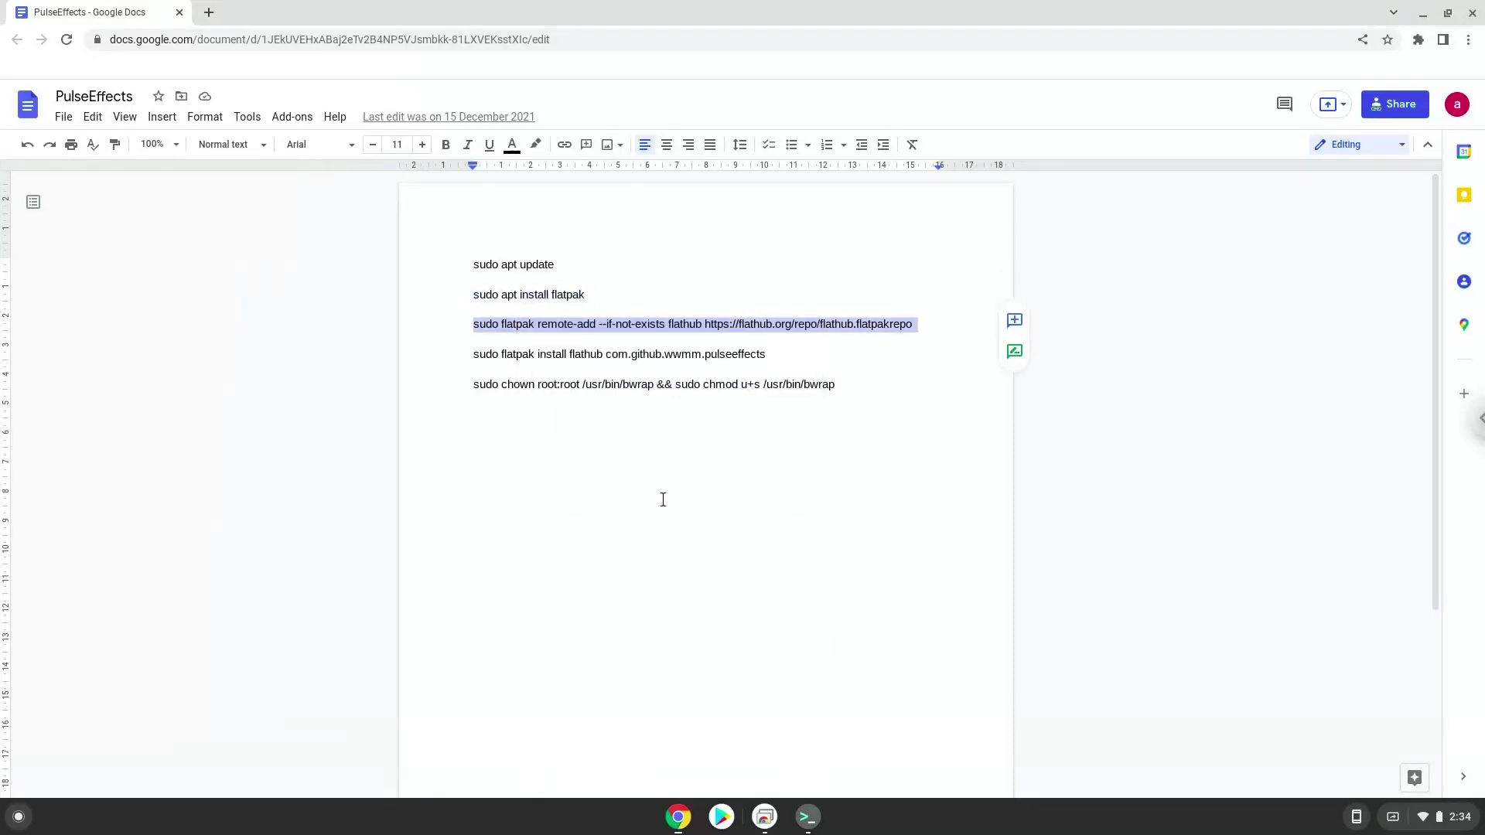
left_click(805, 821)
key("ctrl+shift+v")
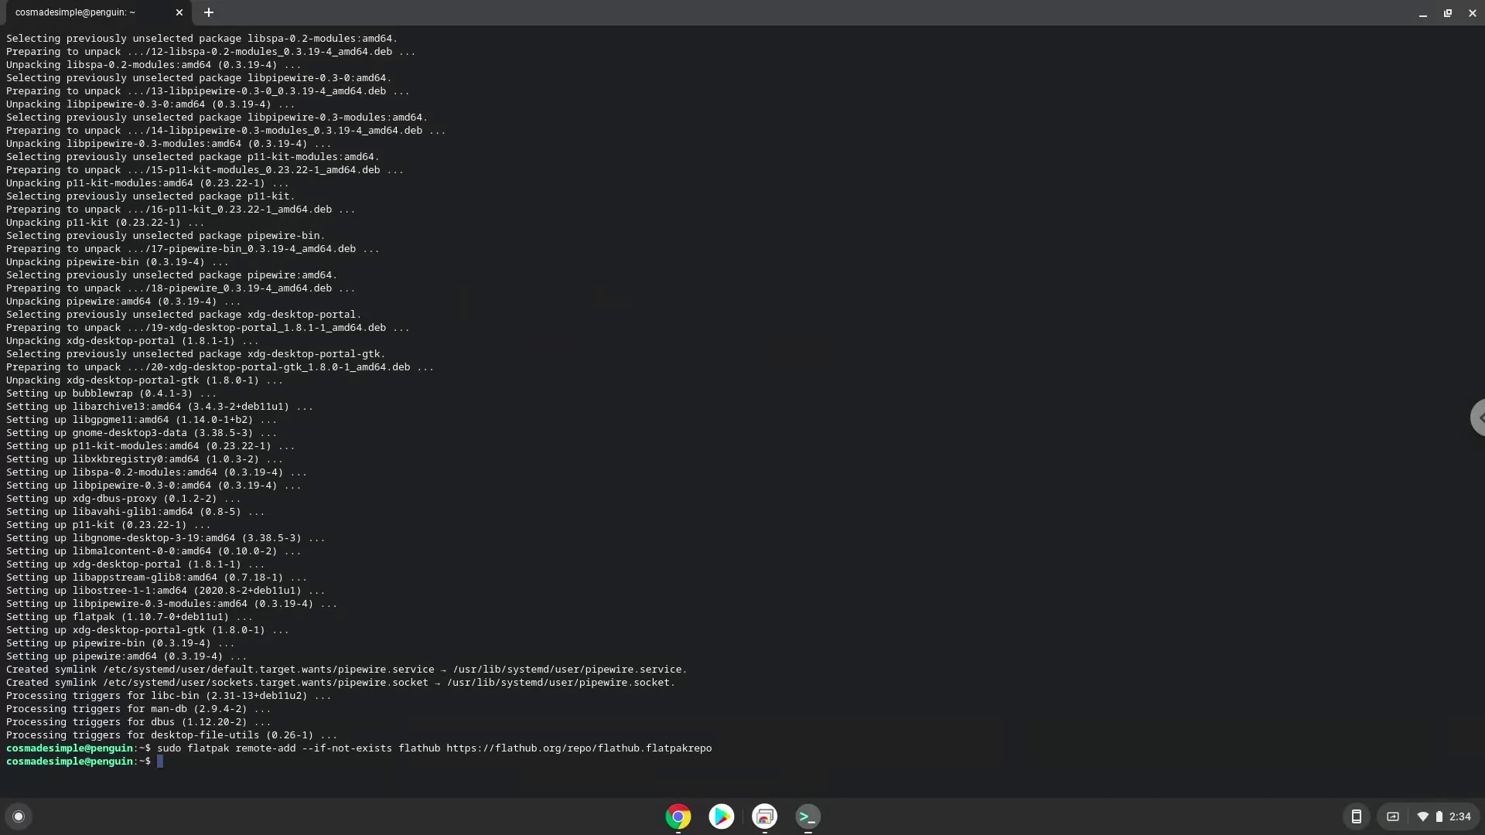
- Copy the 'sudo flatpak install flathub com.github.wwmm.pulseeffects' line from the doc
left_click(679, 818)
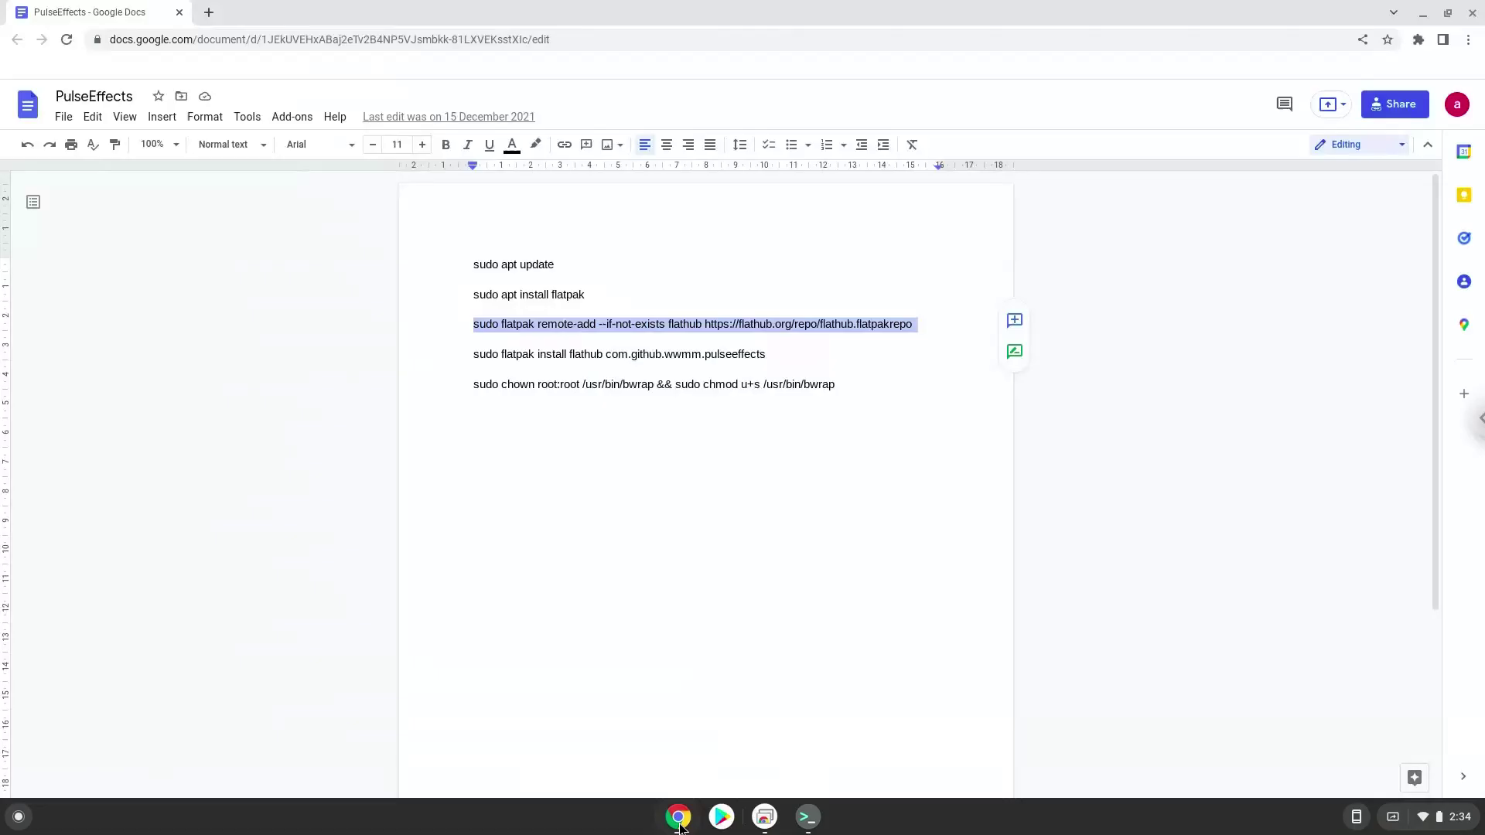
triple_click(553, 353)
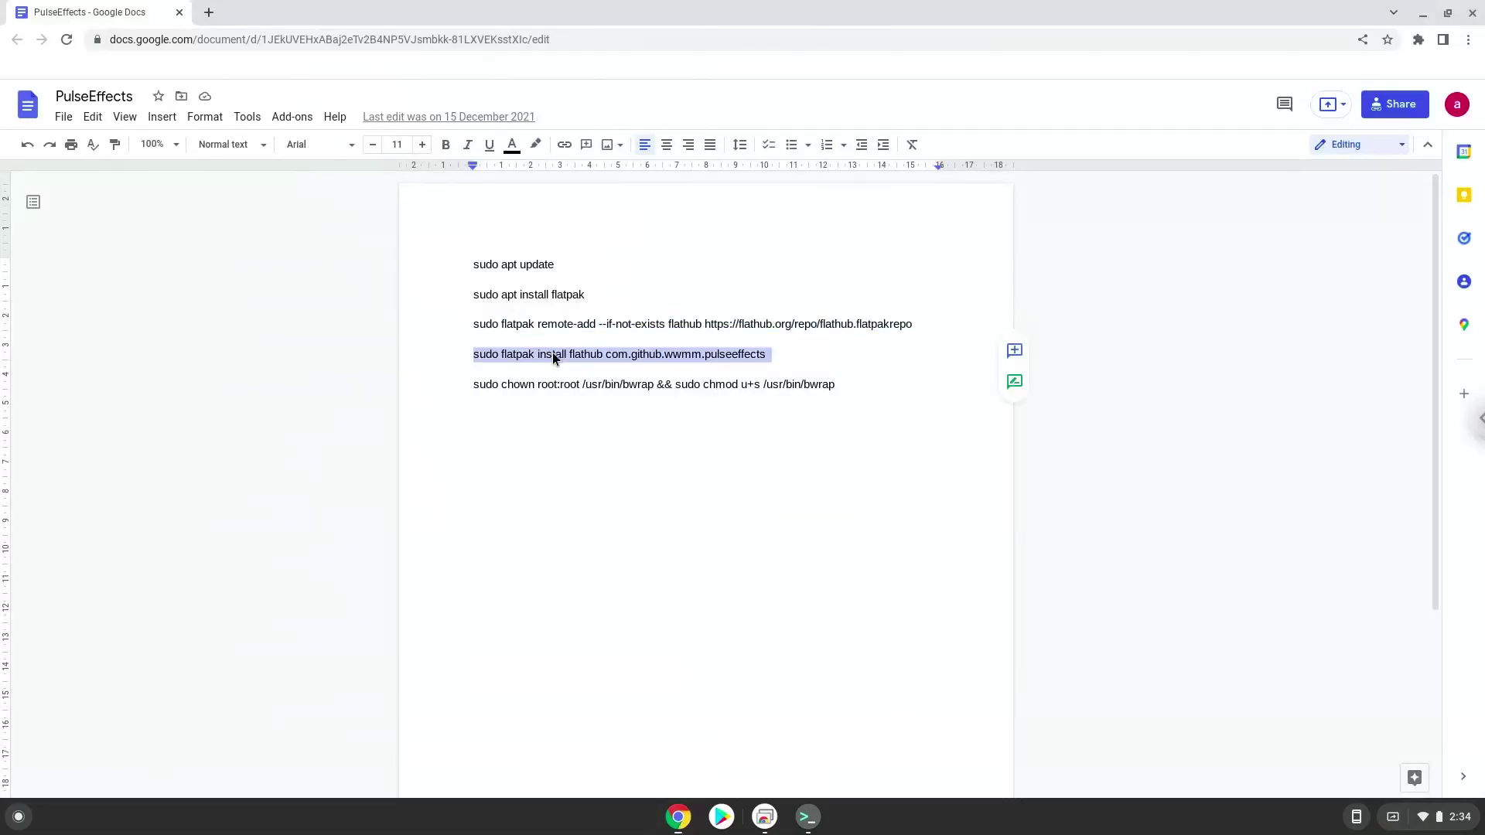
right_click(552, 353)
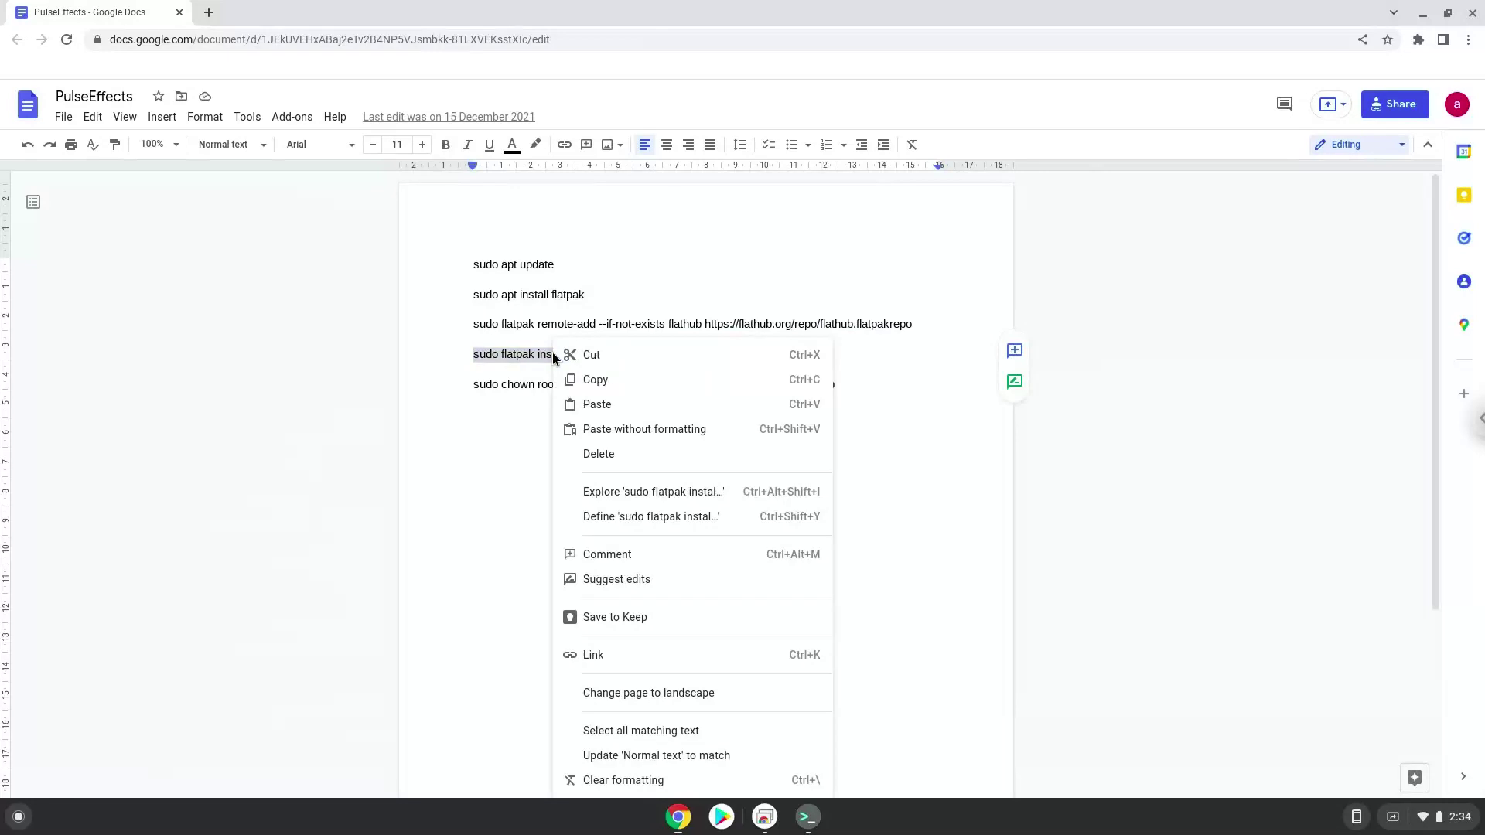
left_click(586, 380)
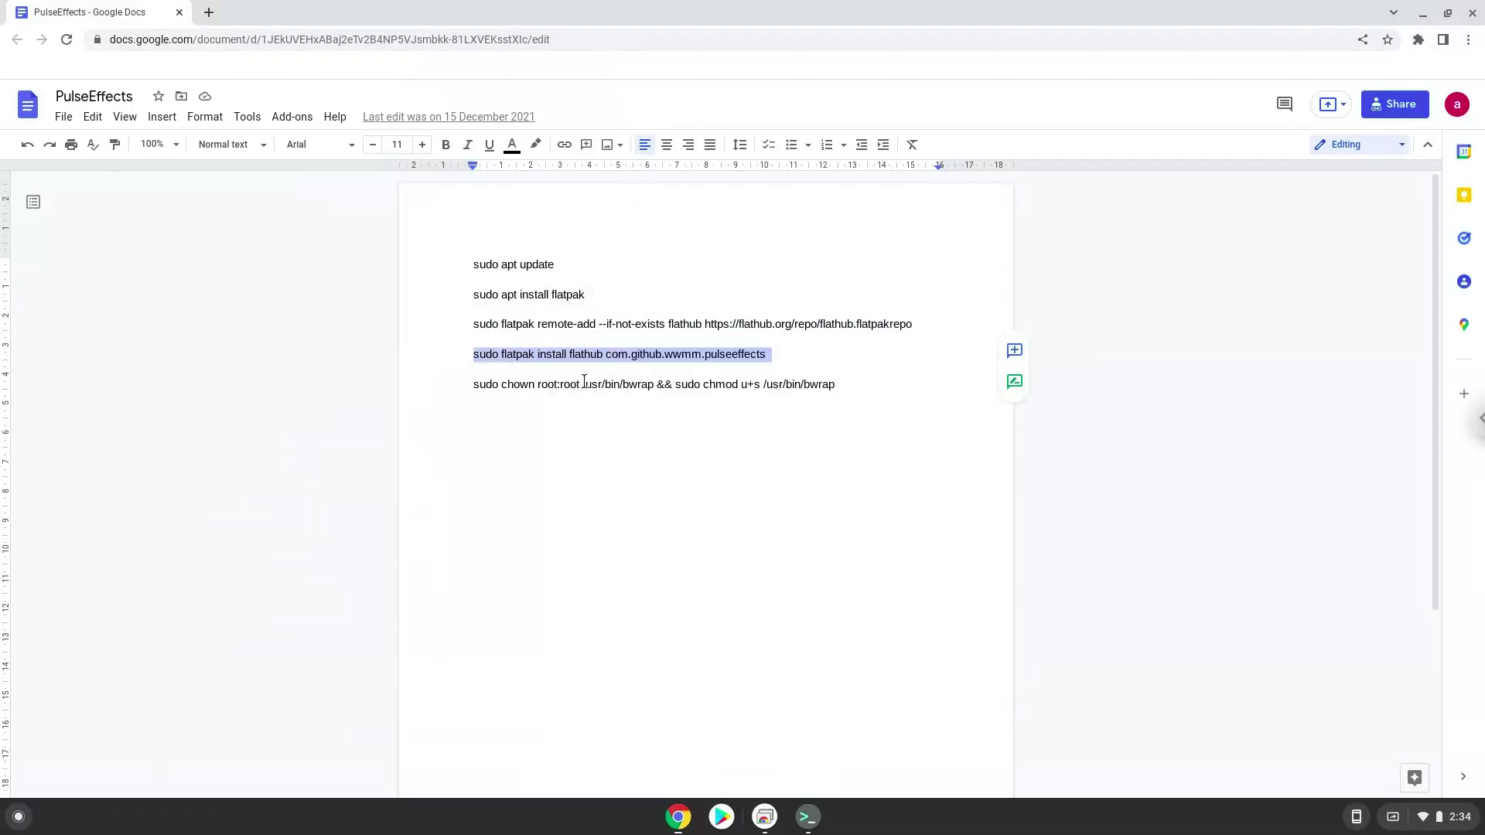
- Paste and run the PulseEffects flatpak install, accepting the runtime and installation prompts
left_click(804, 827)
key("ctrl+shift+v")
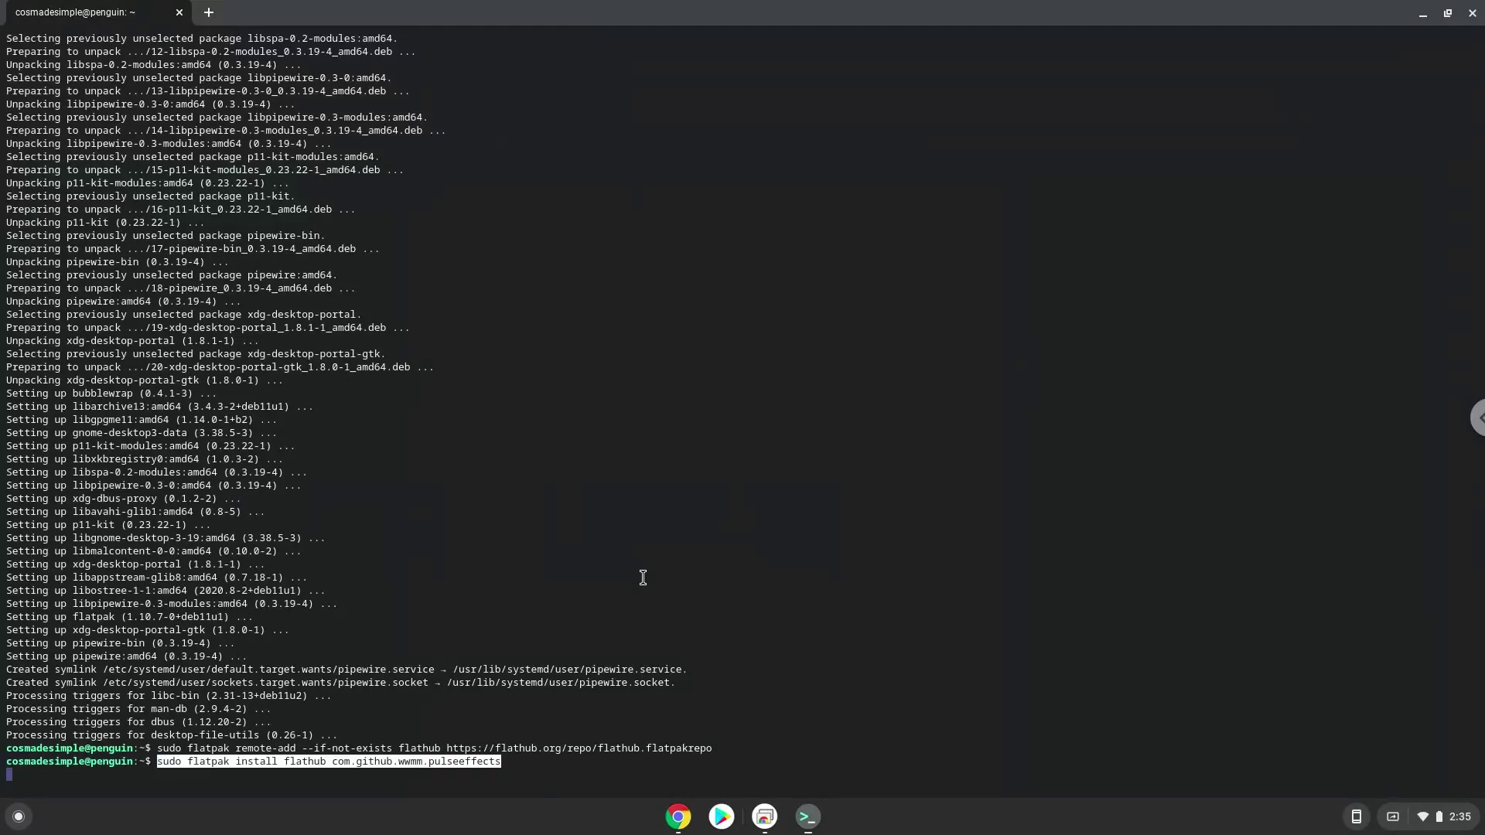
key("Return")
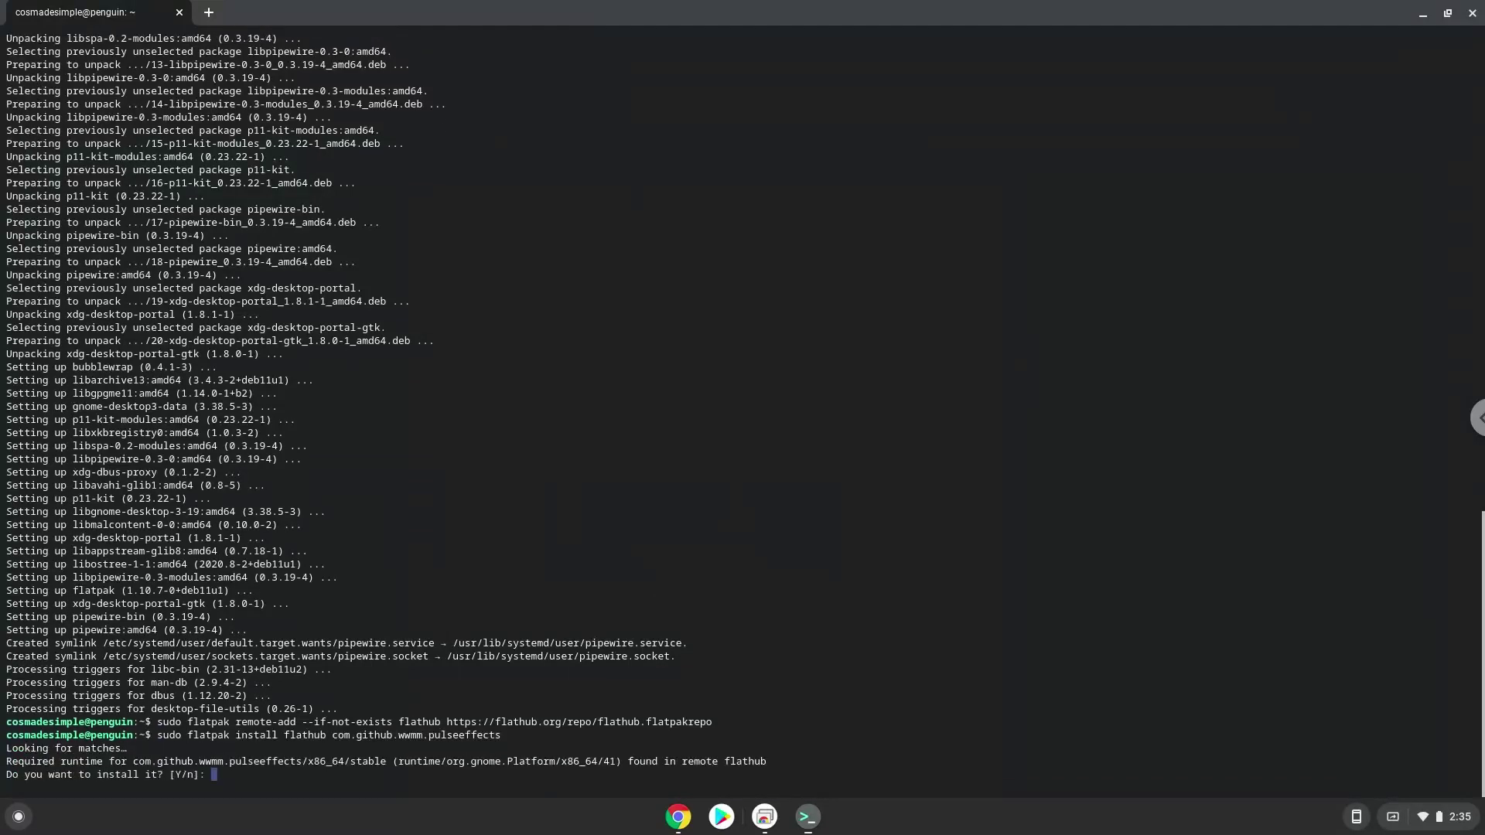
key("Return")
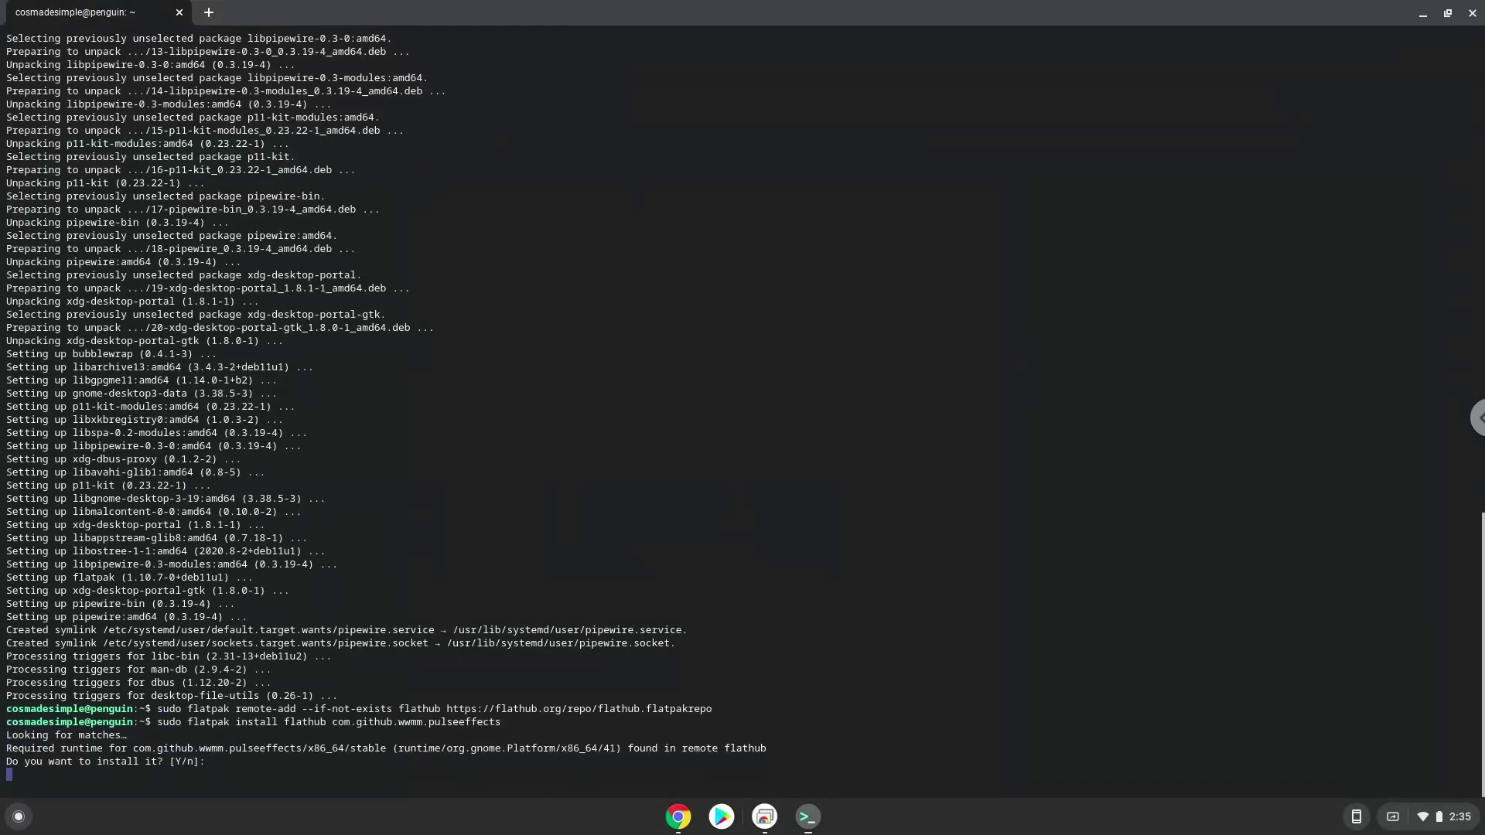
key("Return")
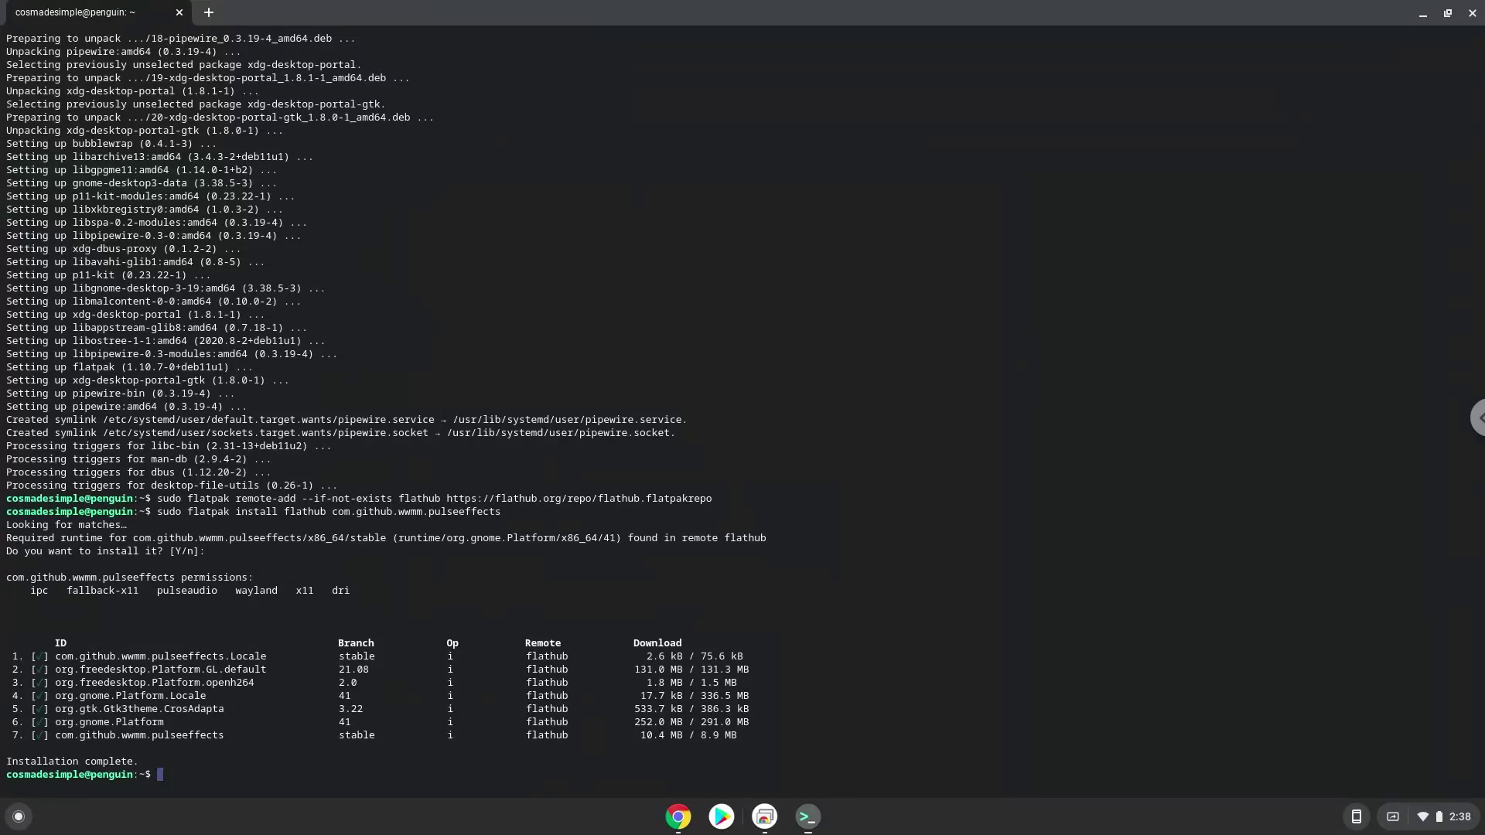
- Copy and run 'sudo chown root:root /usr/bin/bwrap && sudo chmod u+s /usr/bin/bwrap', then close the terminal
left_click(676, 820)
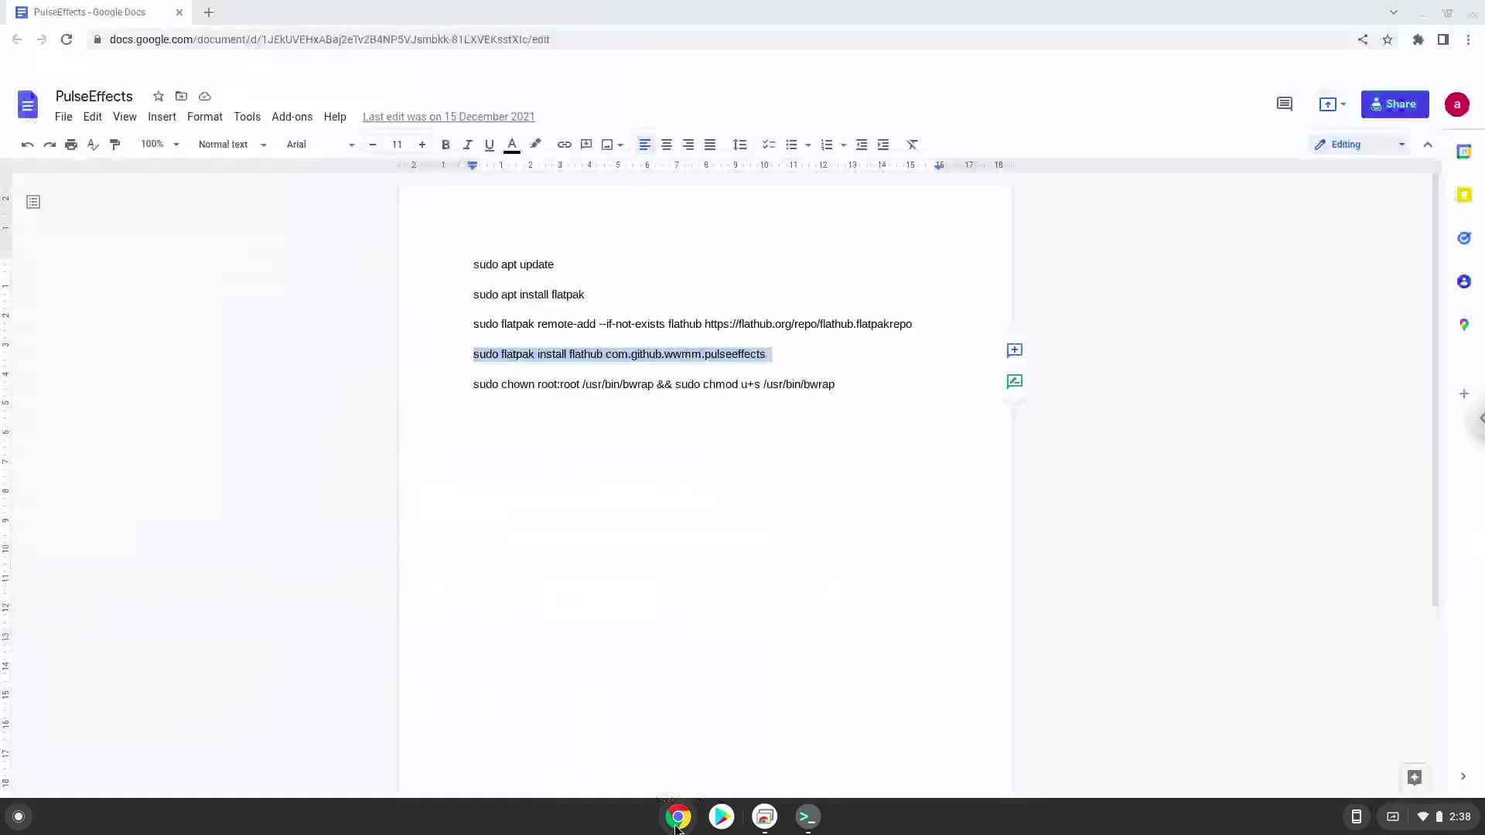
triple_click(581, 385)
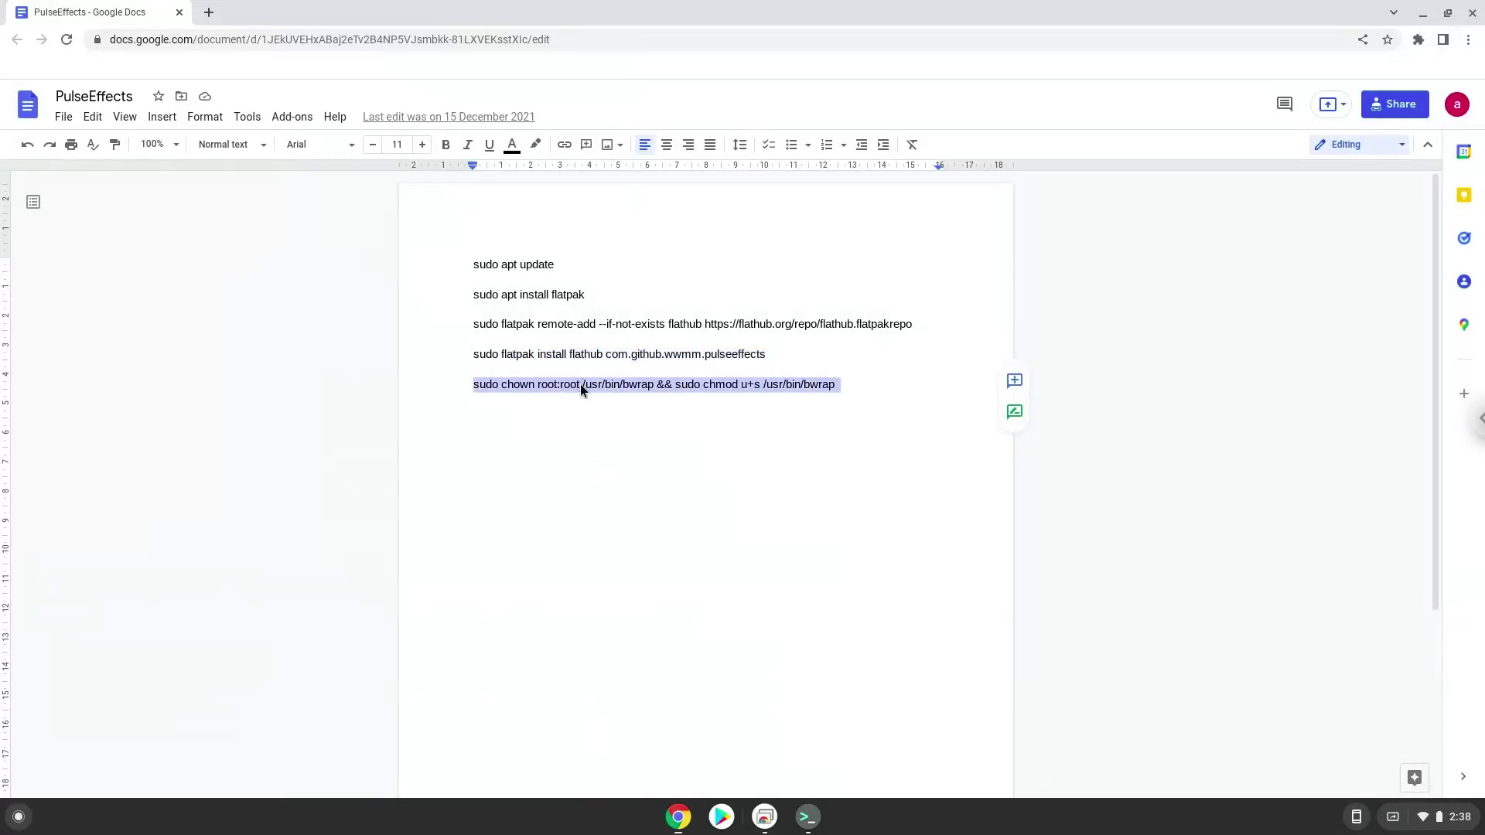
right_click(581, 387)
left_click(625, 382)
left_click(805, 818)
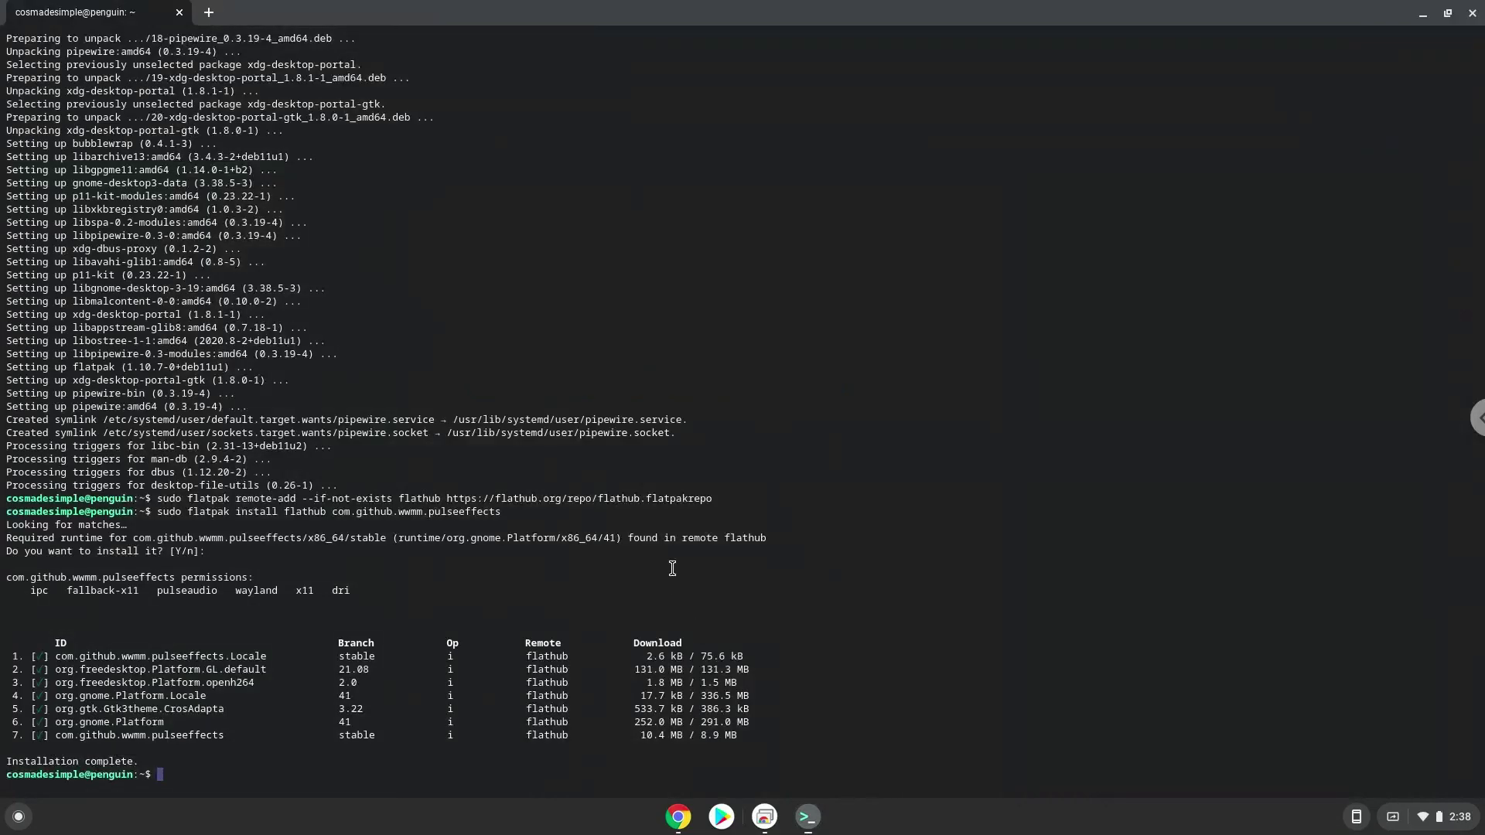
key("ctrl+shift+v")
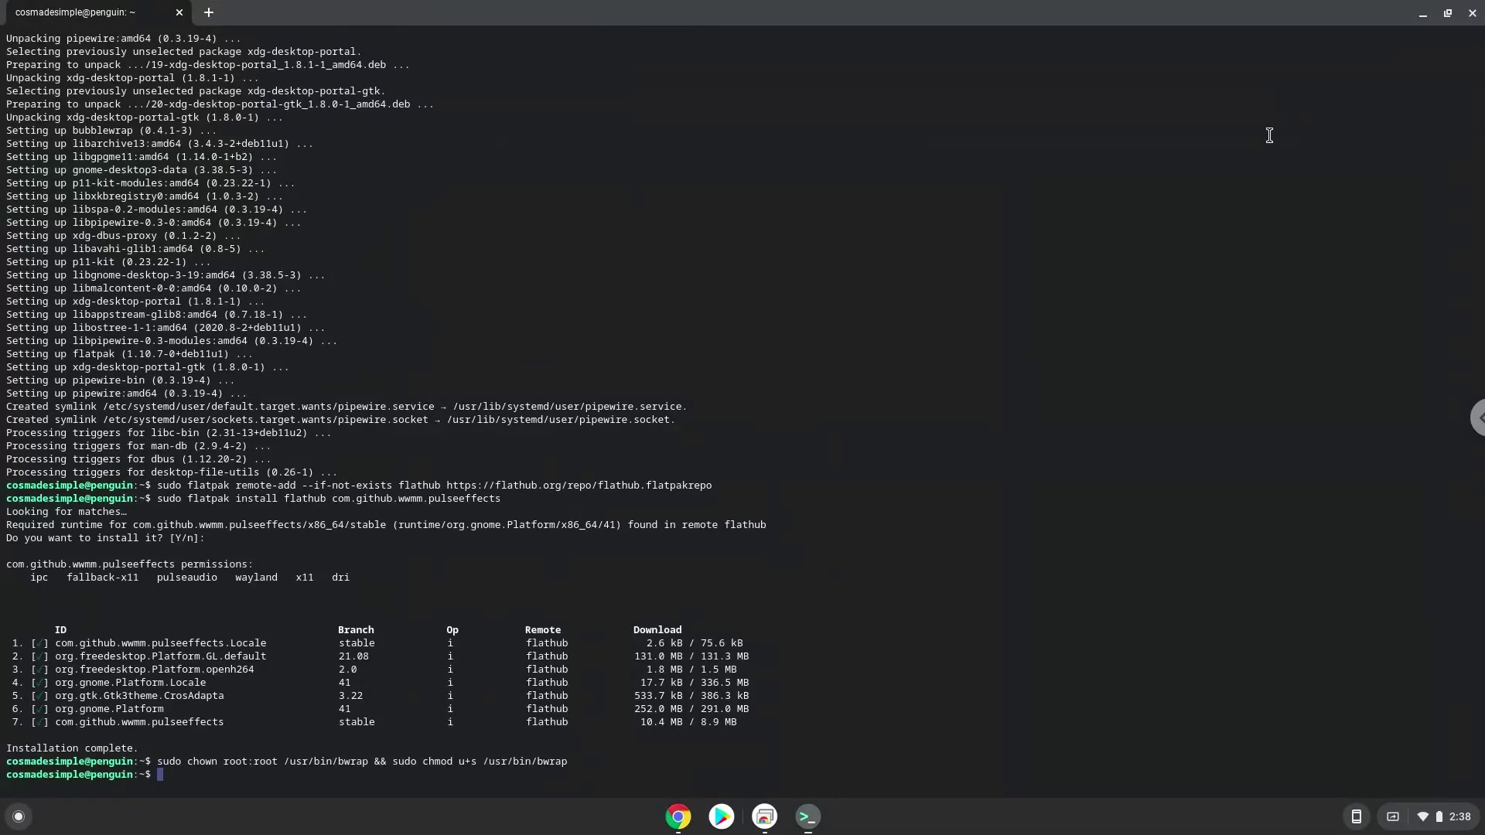
left_click(1472, 14)
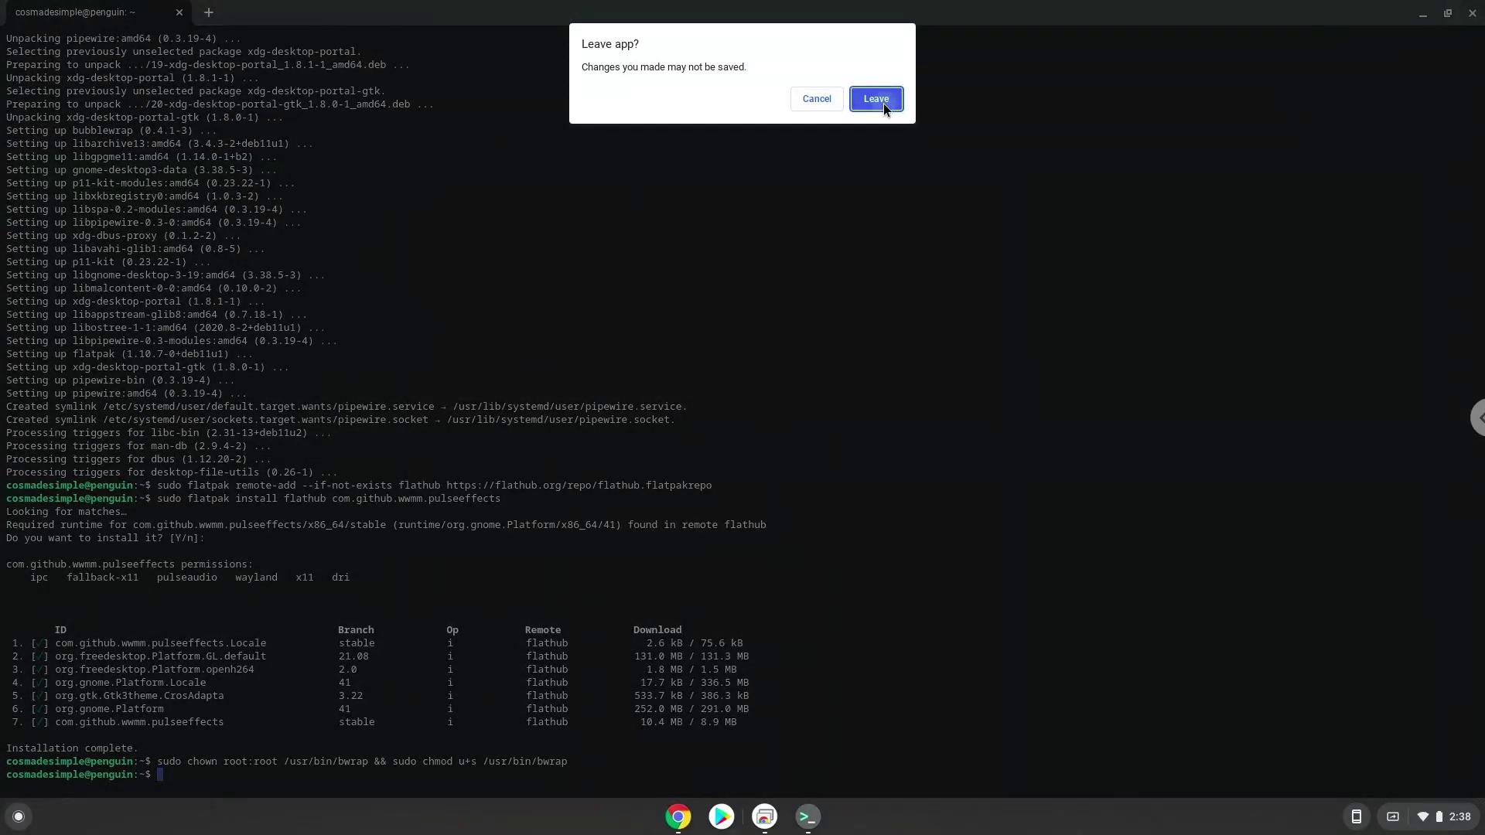
- Leave the terminal, allow Linux microphone access in Settings, then shut down Linux and close Settings
left_click(884, 100)
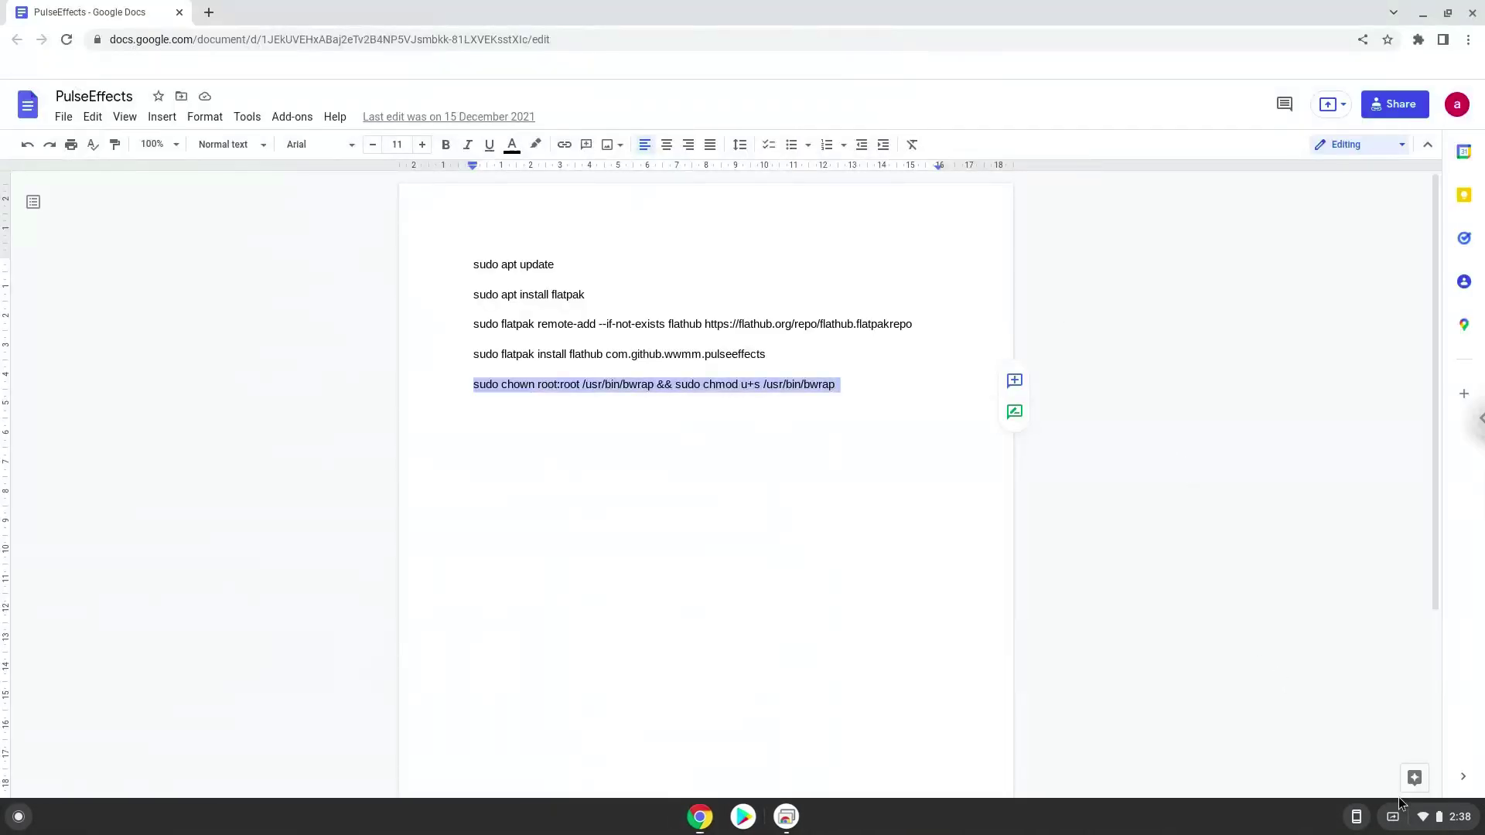
left_click(1416, 815)
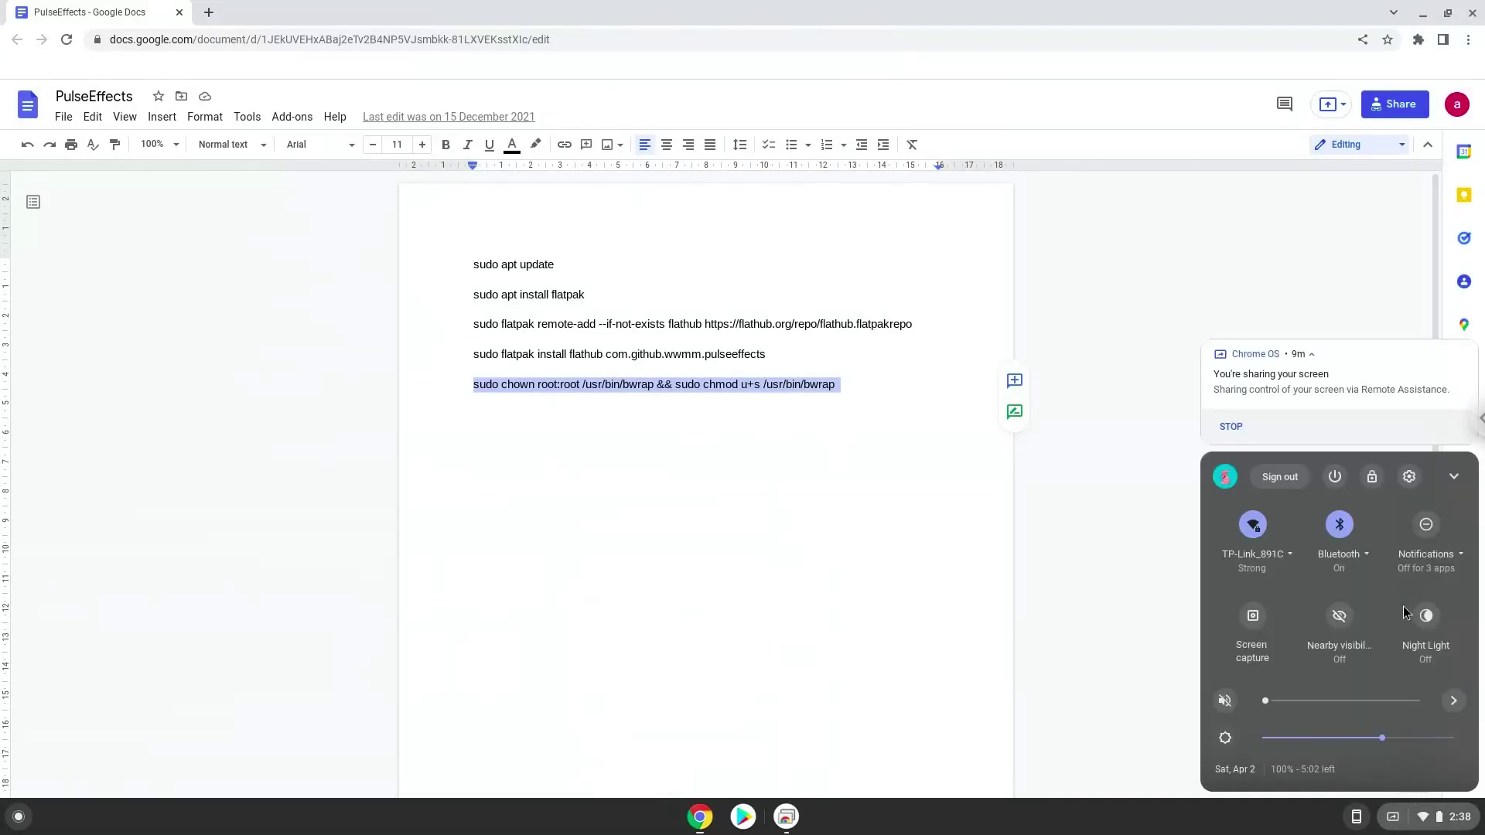
left_click(1408, 477)
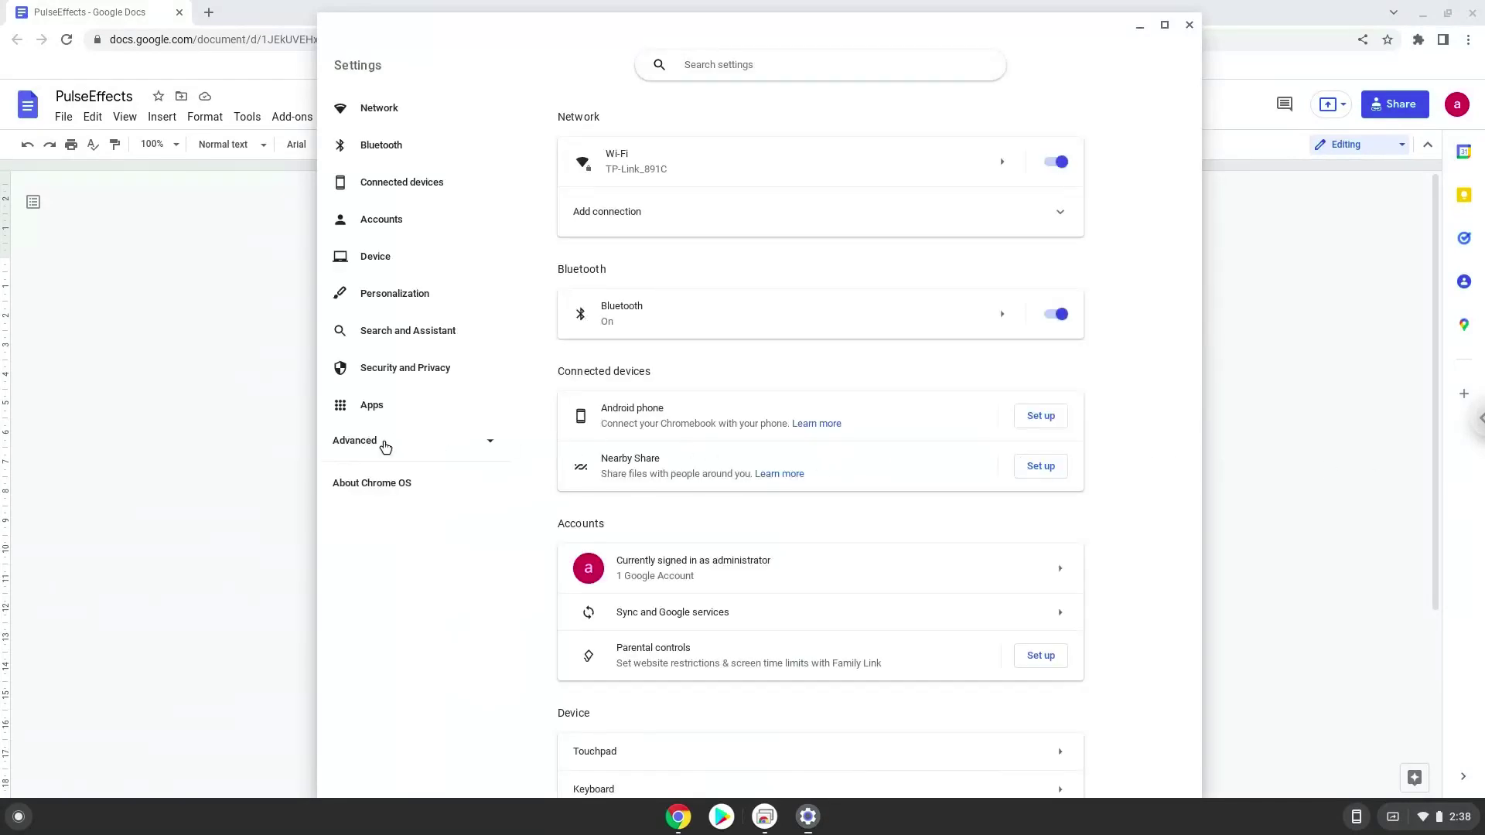
left_click(385, 447)
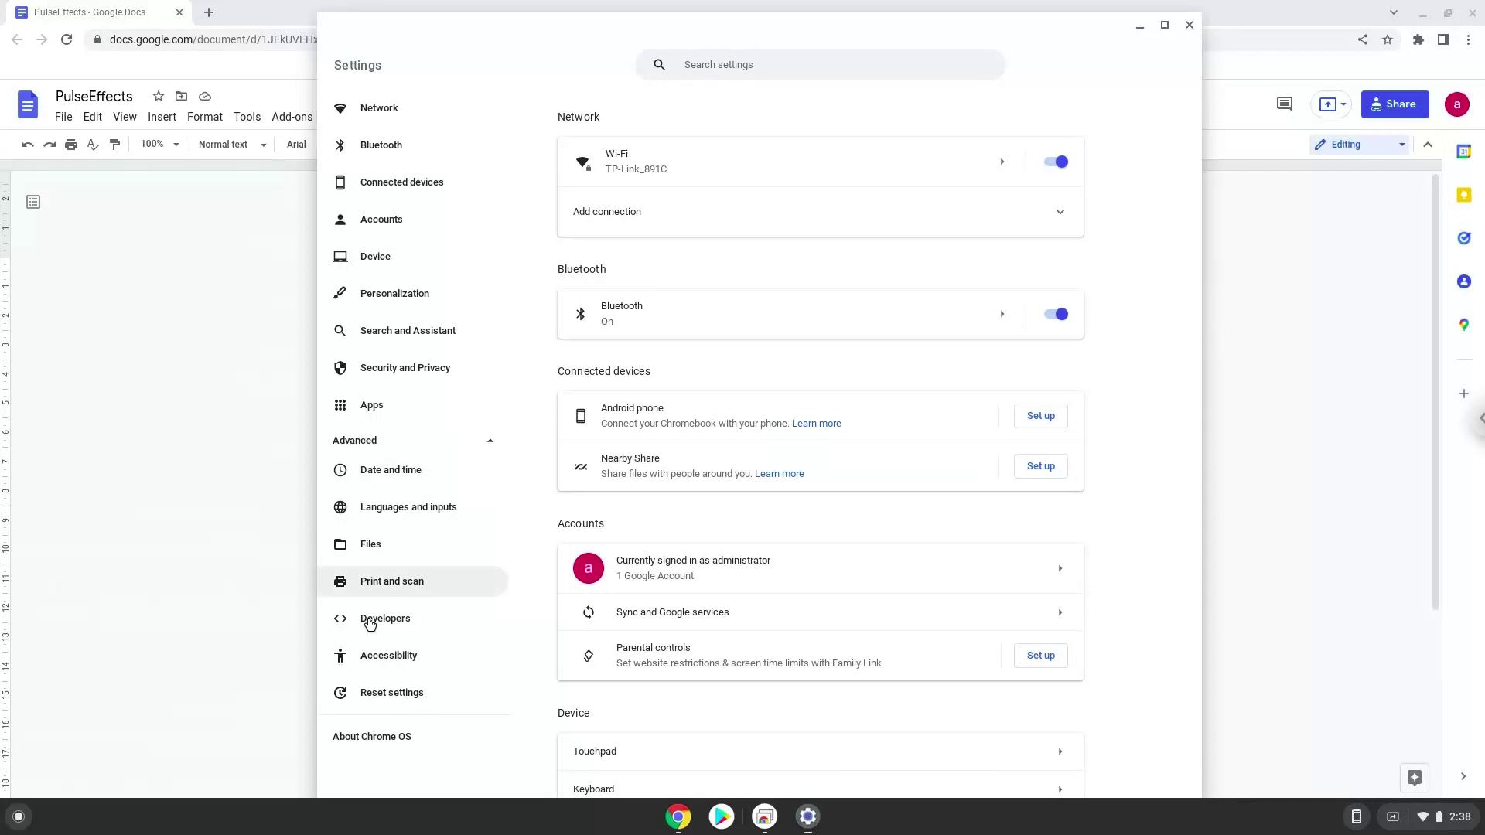
left_click(369, 623)
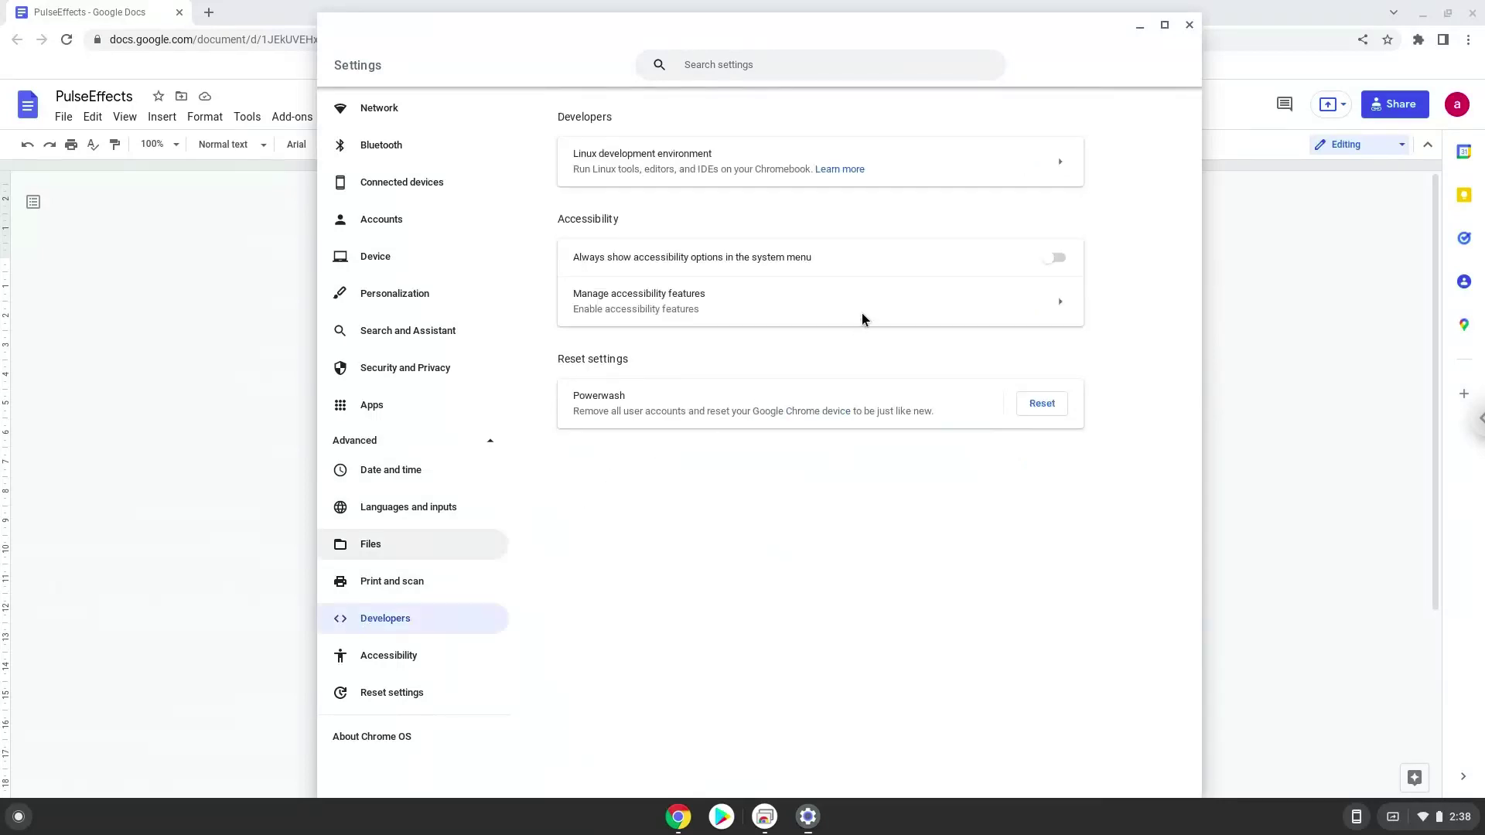
left_click(971, 180)
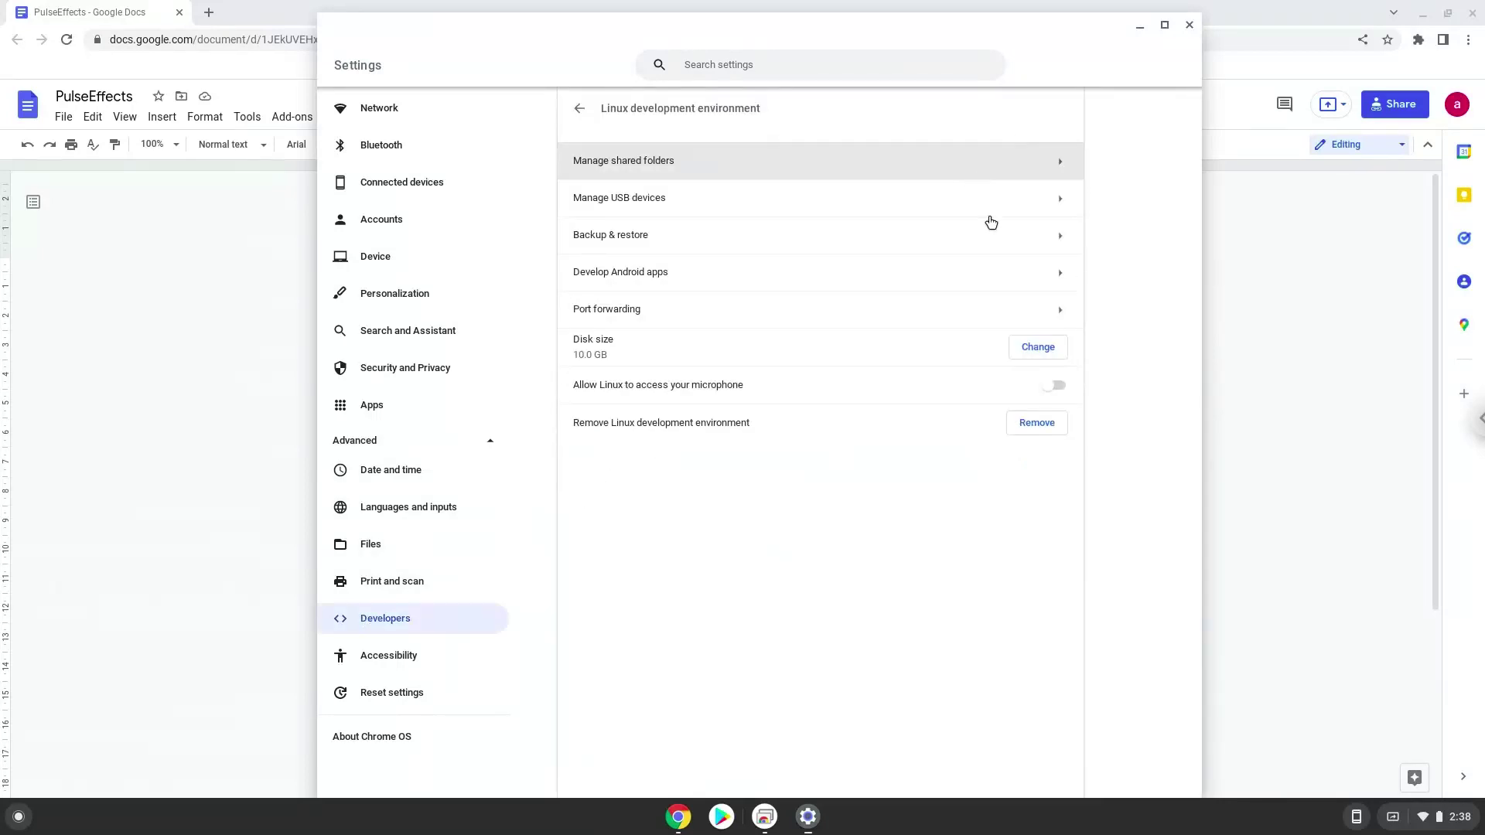
left_click(1056, 384)
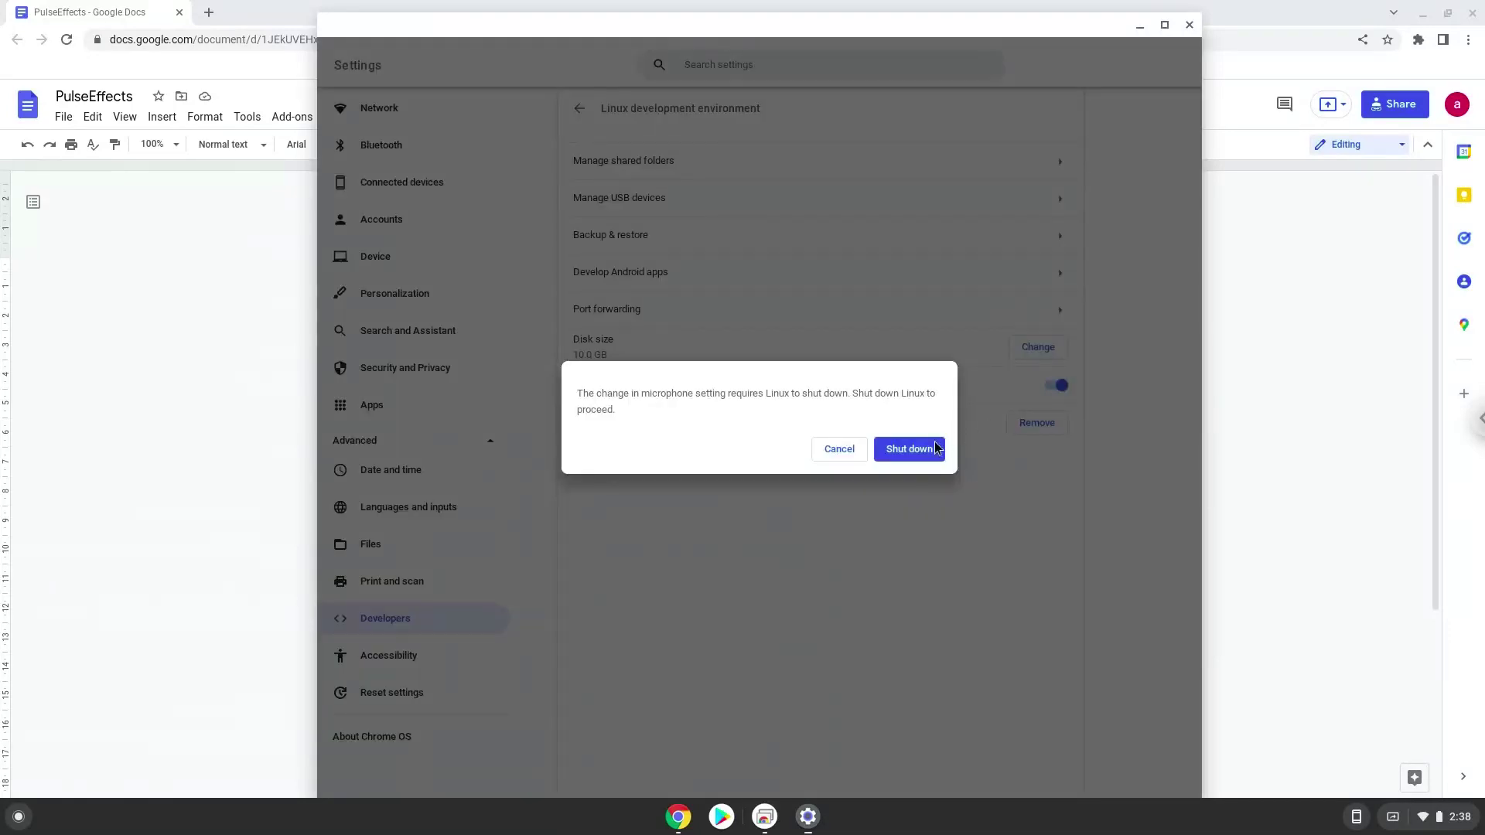
left_click(898, 456)
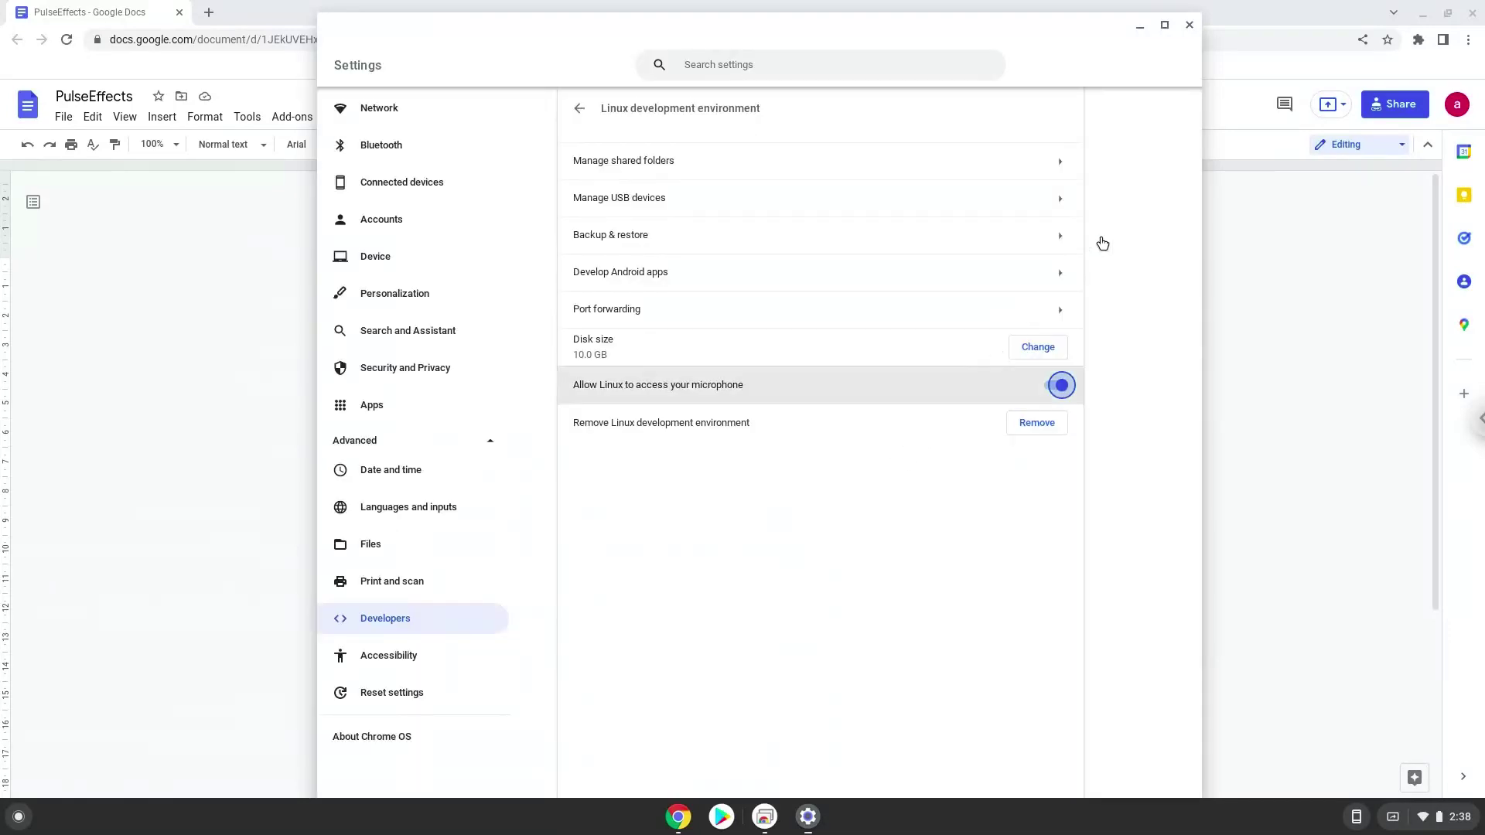
left_click(1190, 27)
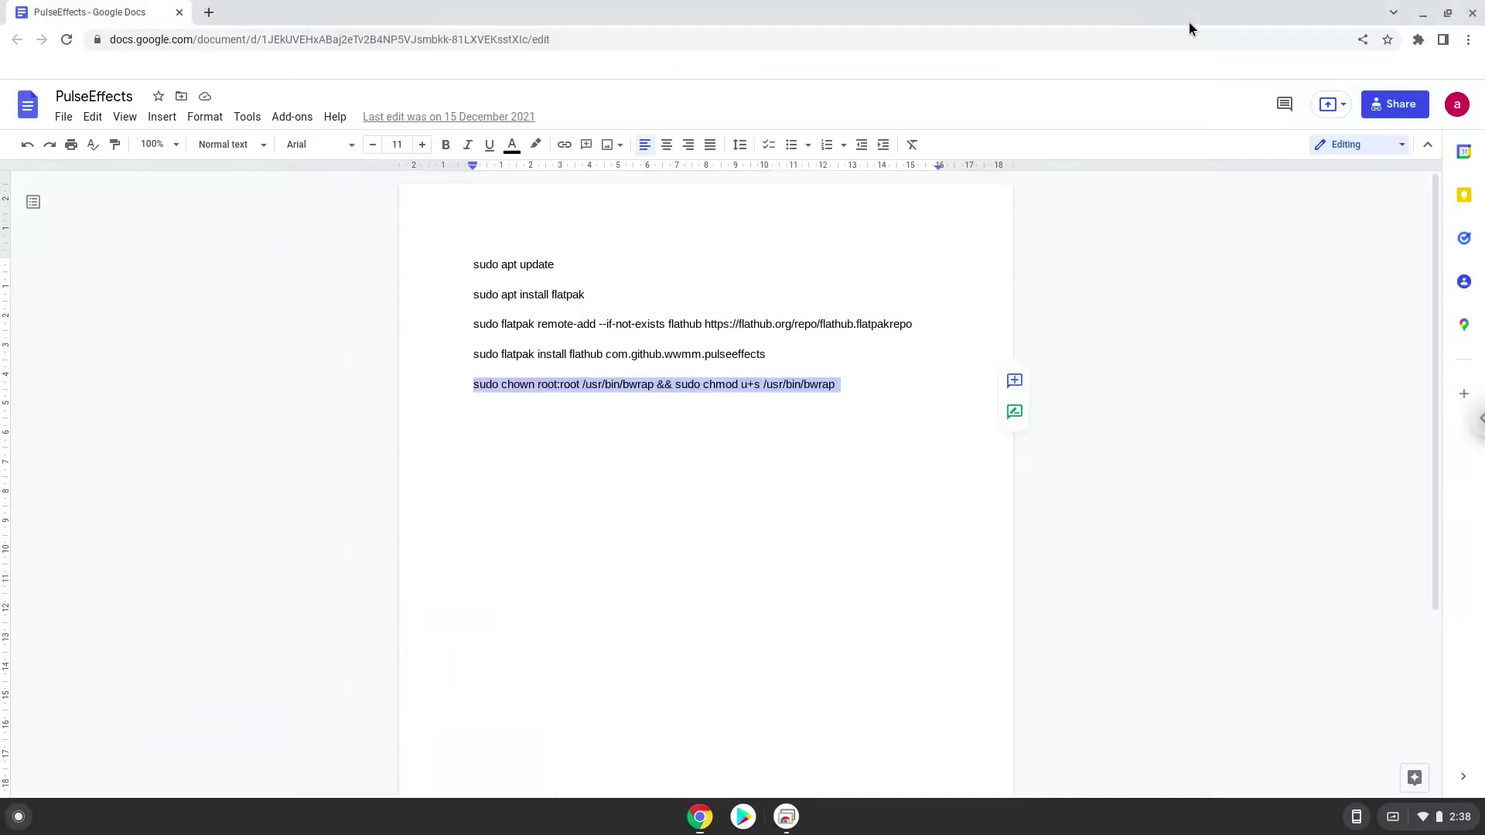
- Close the Docs browser window and launch PulseEffects from the launcher's Linux apps folder
left_click(1470, 18)
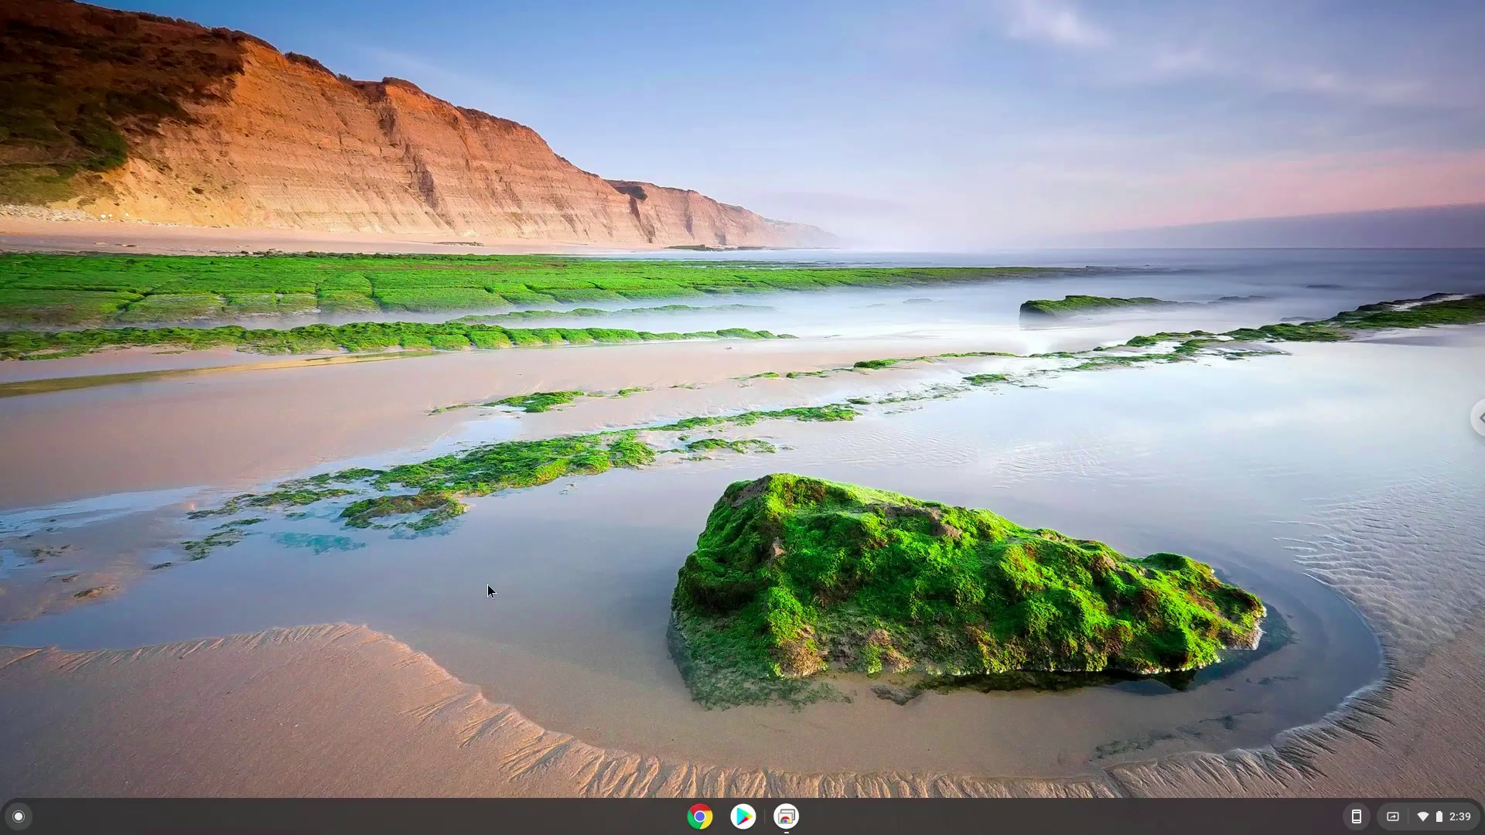
left_click(20, 817)
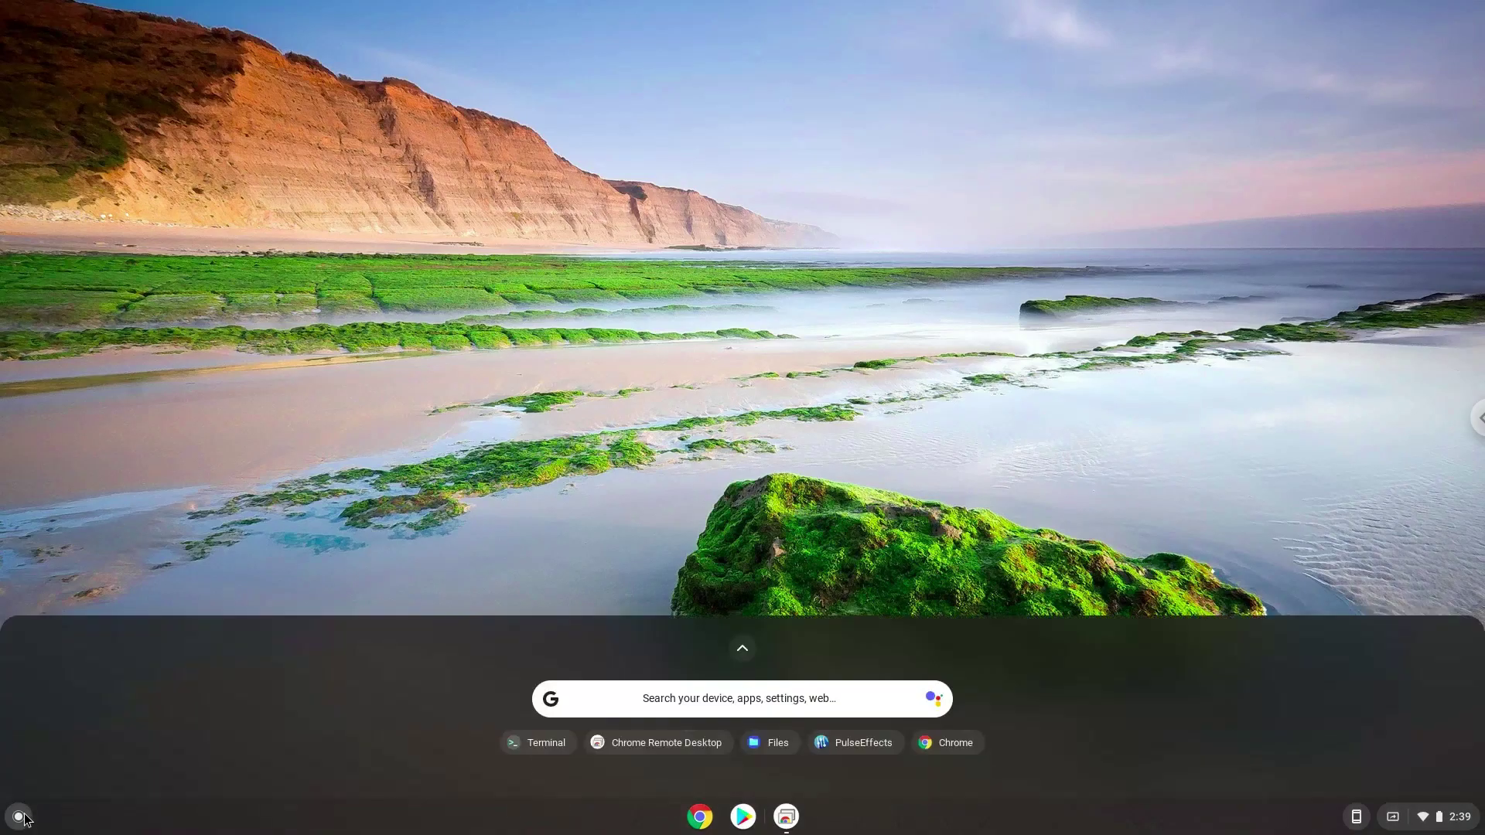
left_click(740, 647)
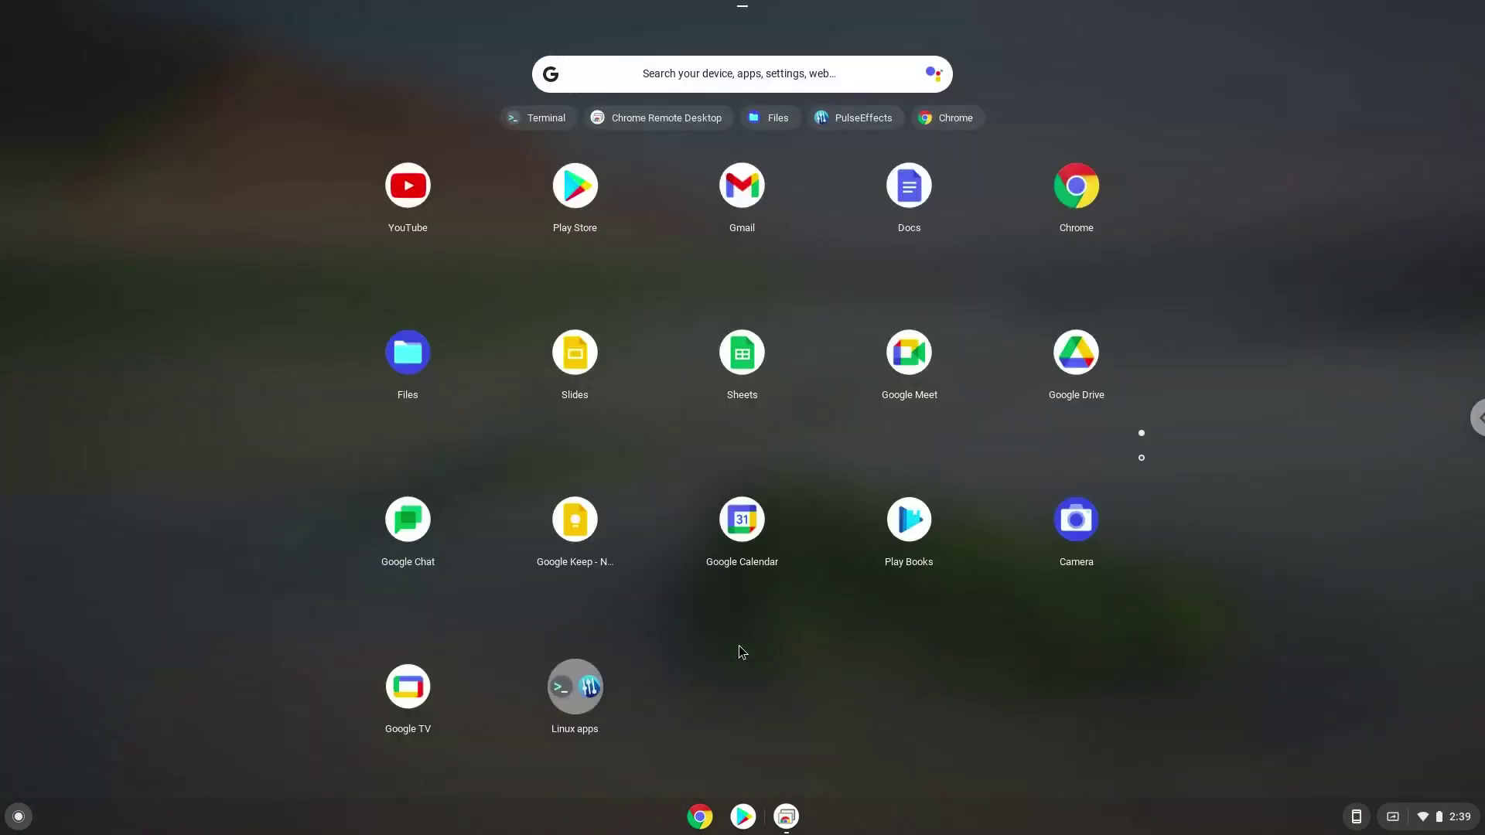
left_click(592, 693)
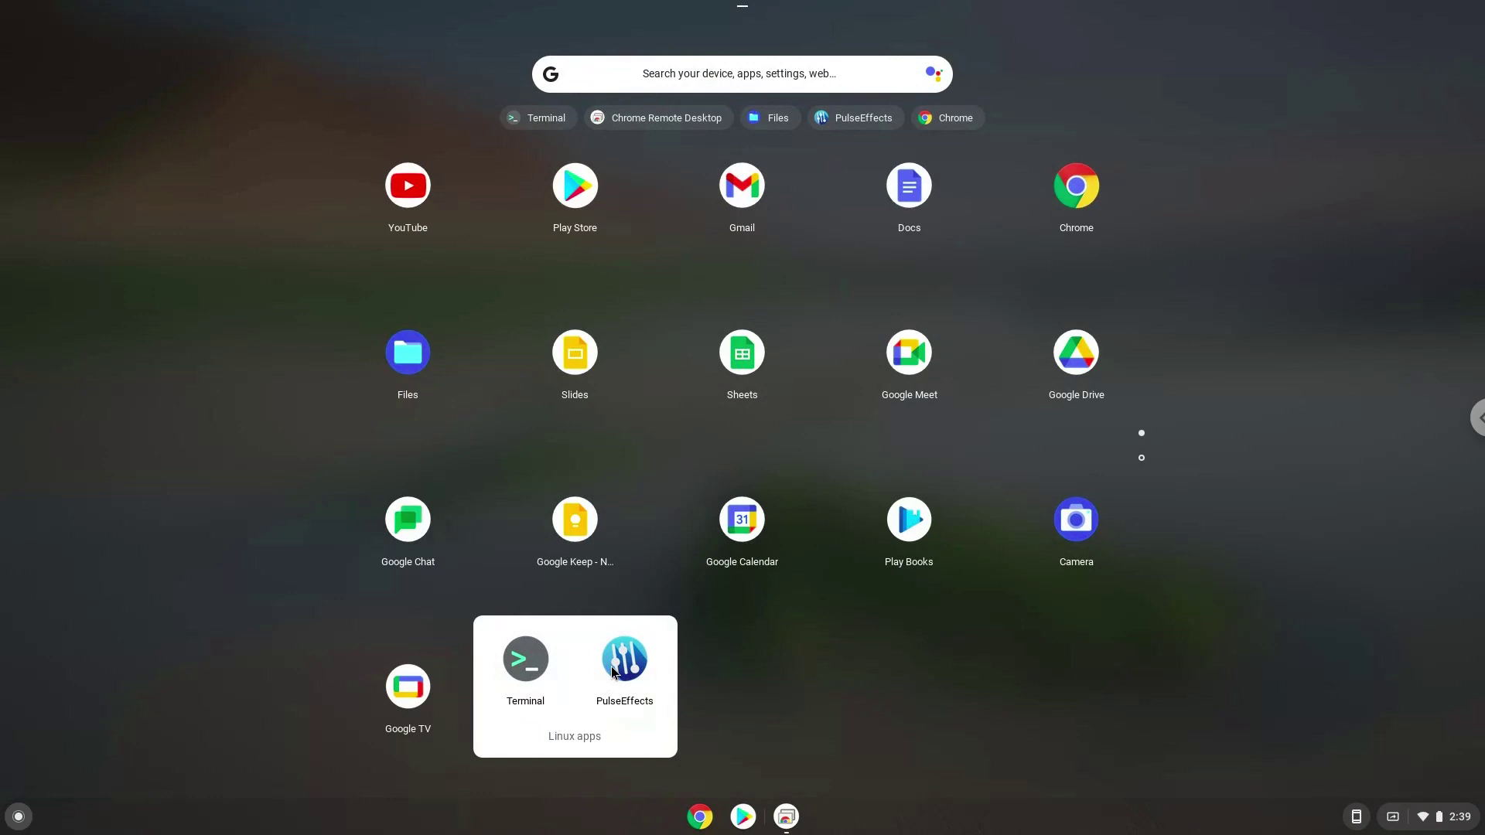
left_click(612, 671)
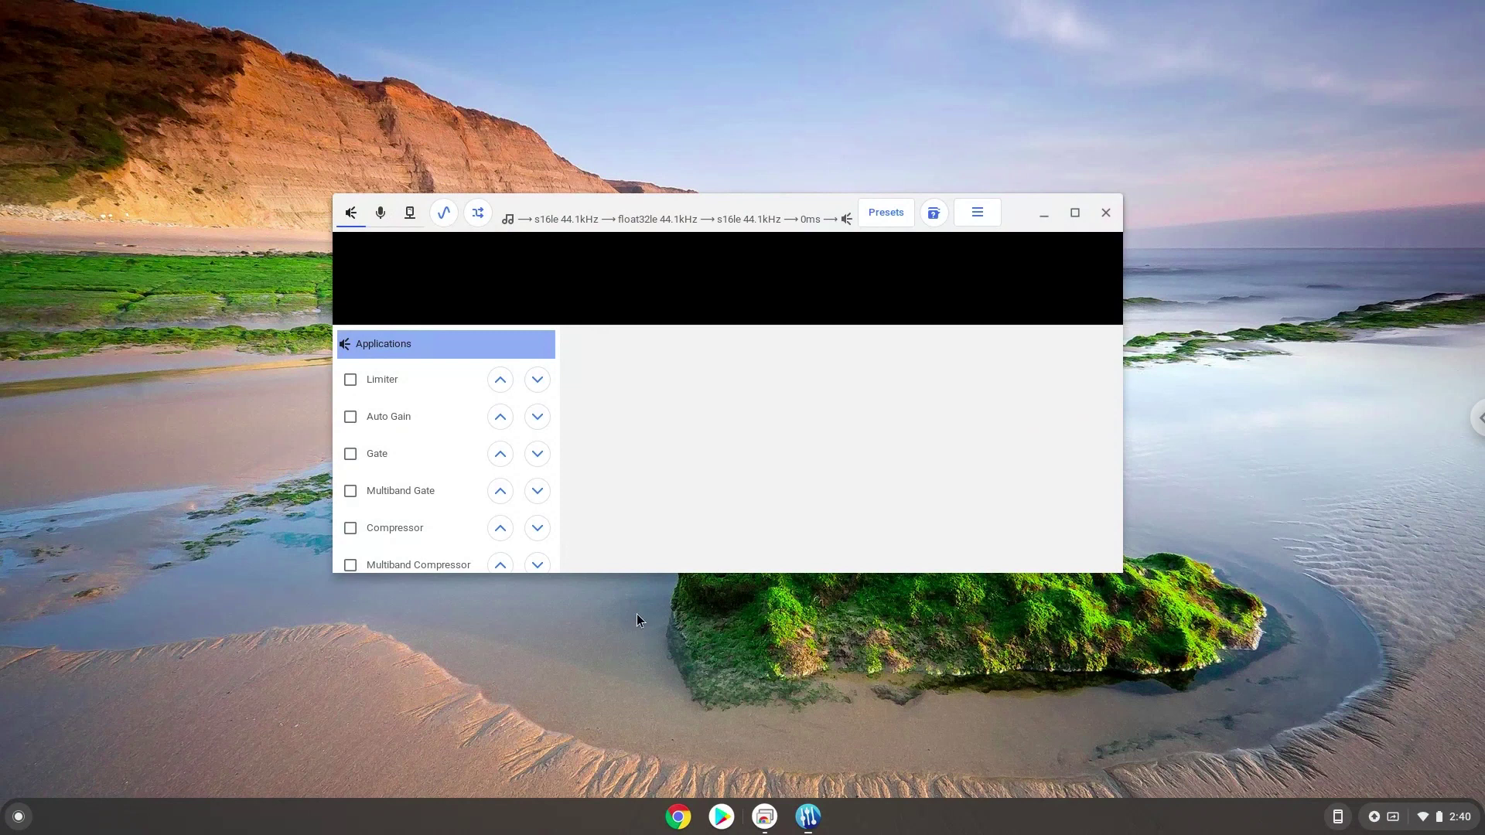
- Maximize PulseEffects and browse its settings from Spectrum through Pulseaudio to the Blocklist section
left_click(1075, 215)
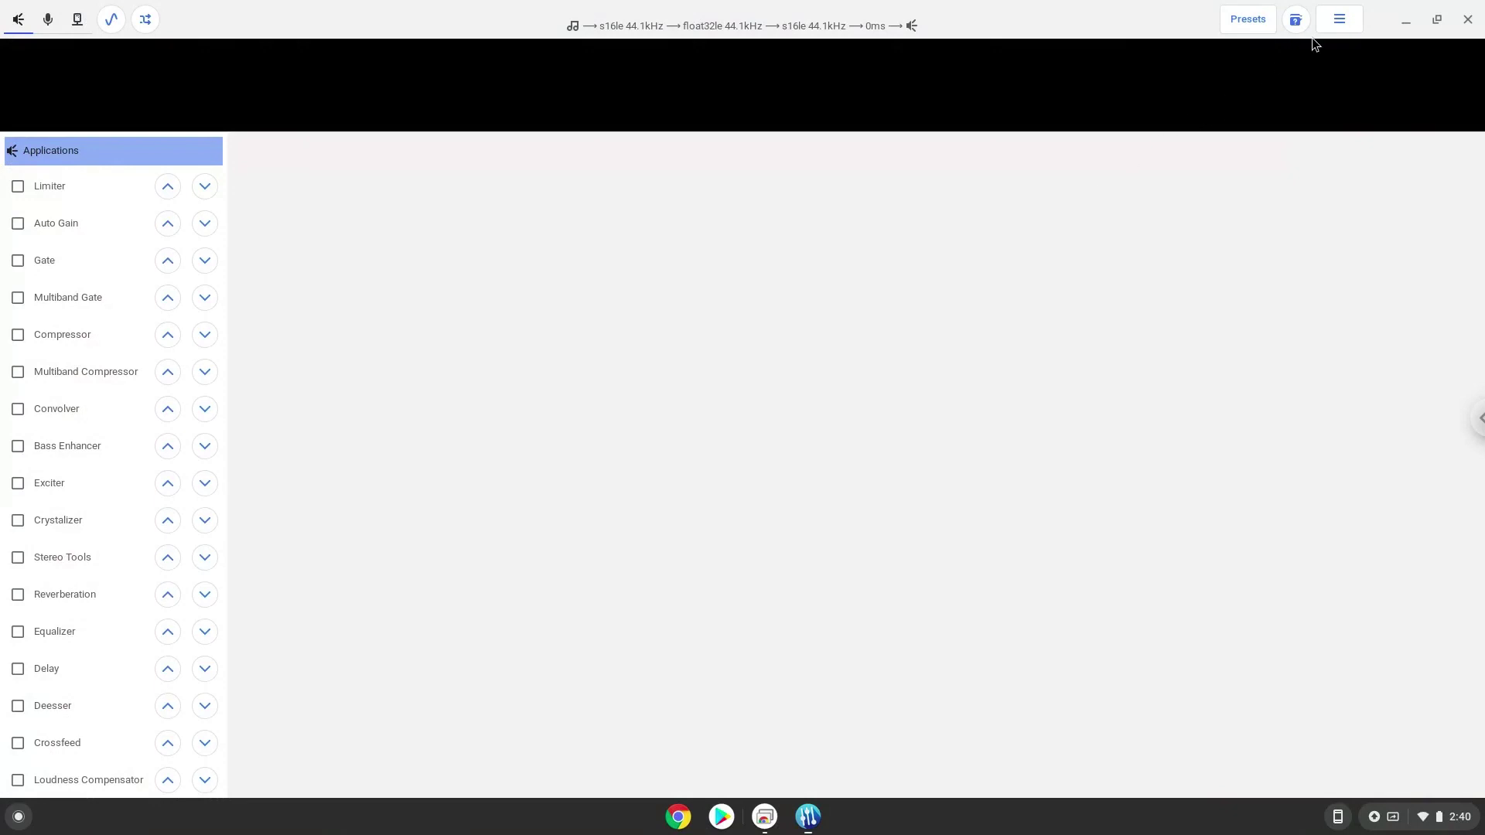
left_click(1339, 20)
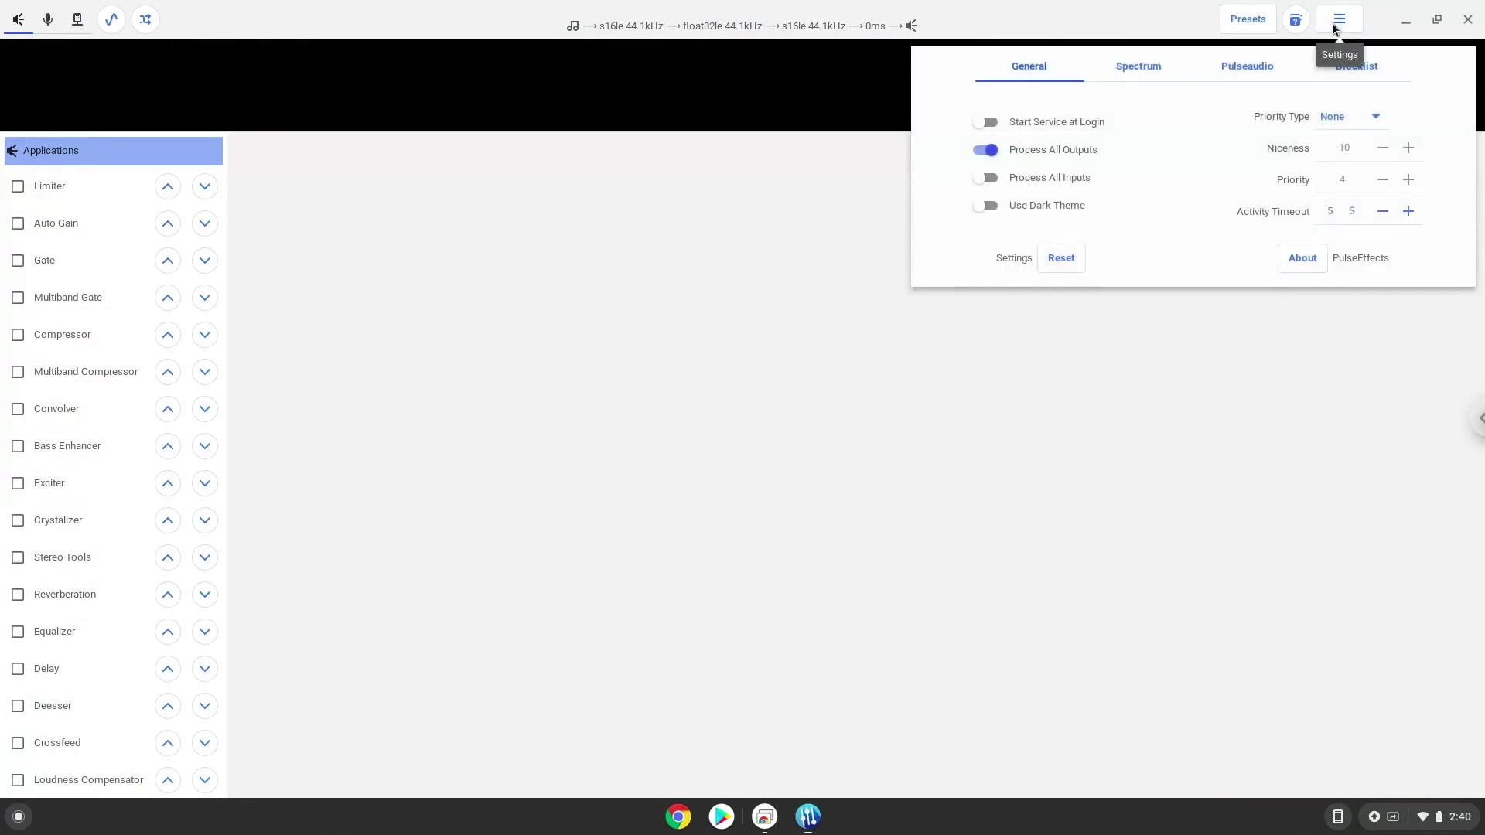
left_click(1141, 69)
left_click(1238, 73)
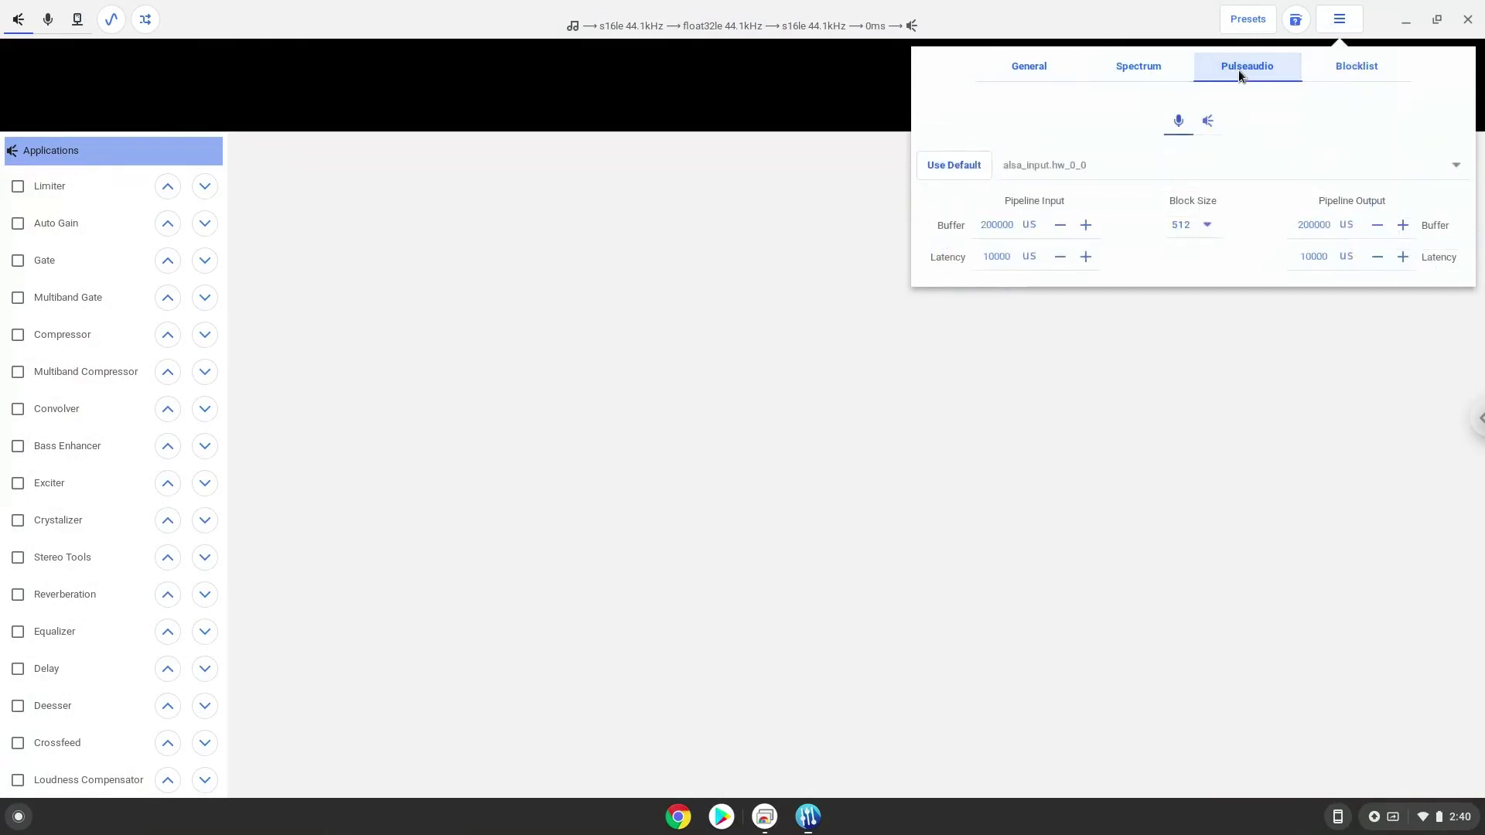
left_click(1358, 62)
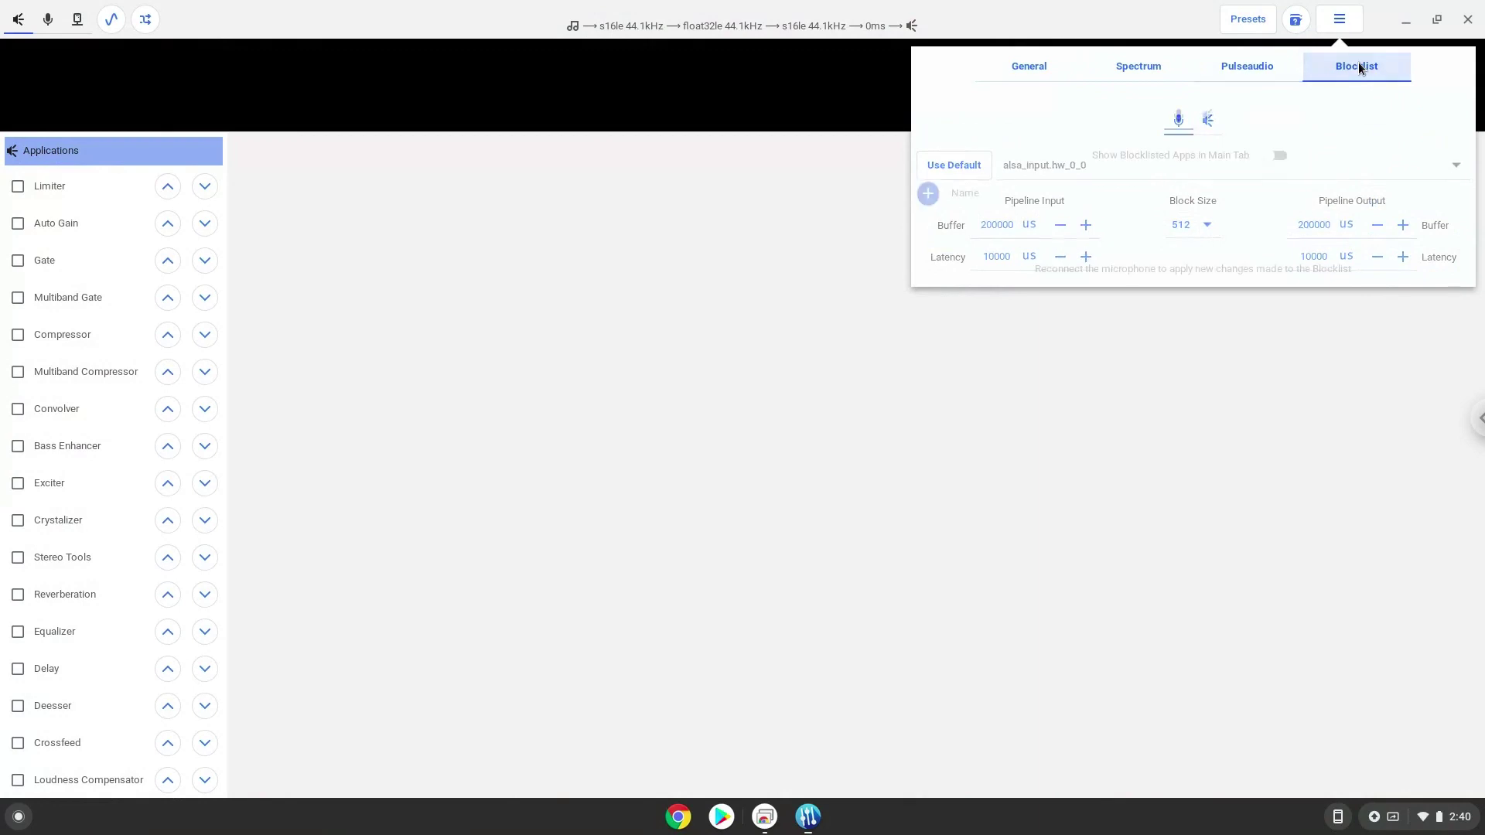